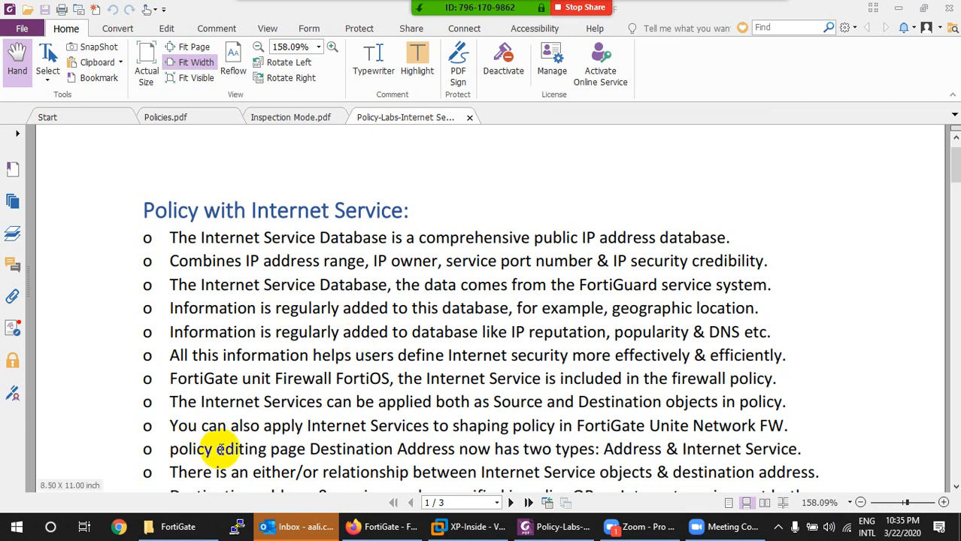
- Switch to the FortiGate web console in Firefox and search the Internet Service Database for "faceb"
click(372, 528)
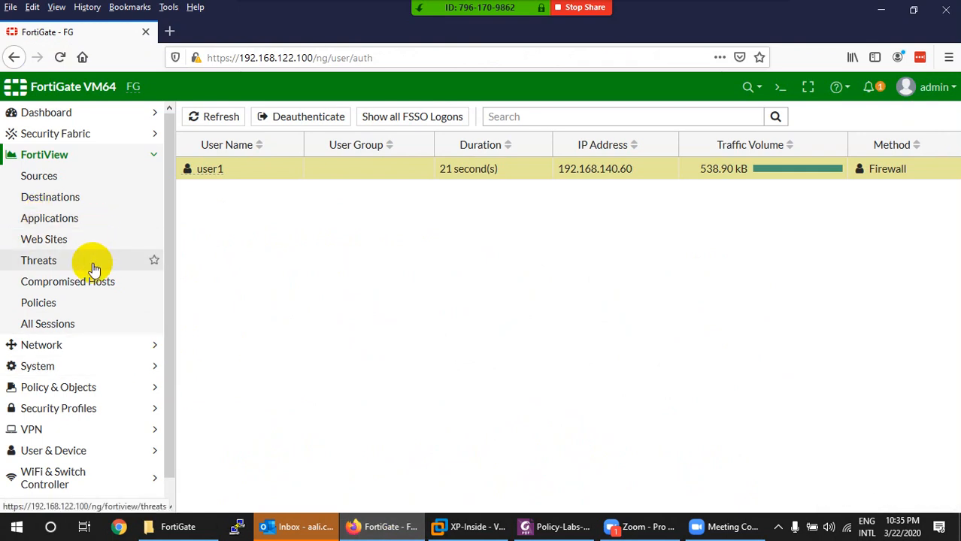
scroll(85, 294, down, 1)
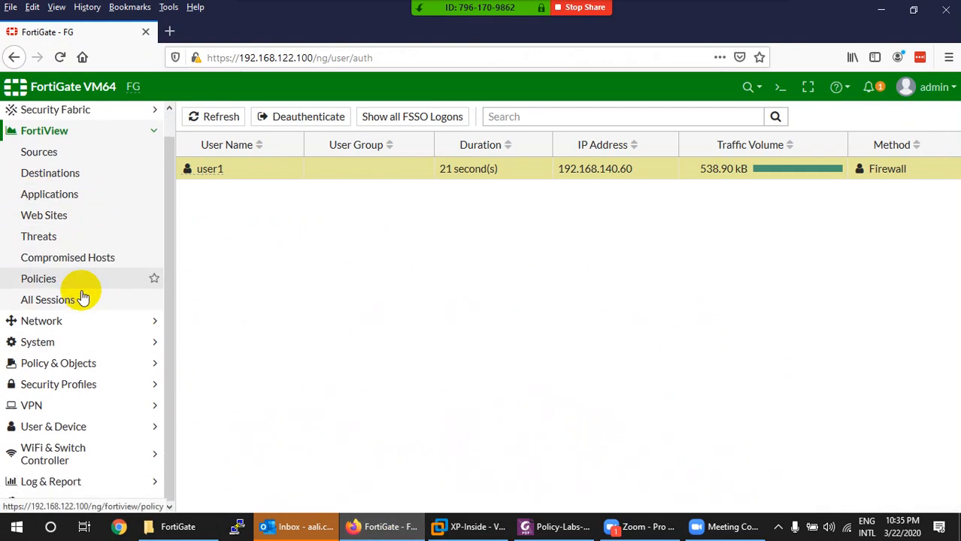
click(64, 364)
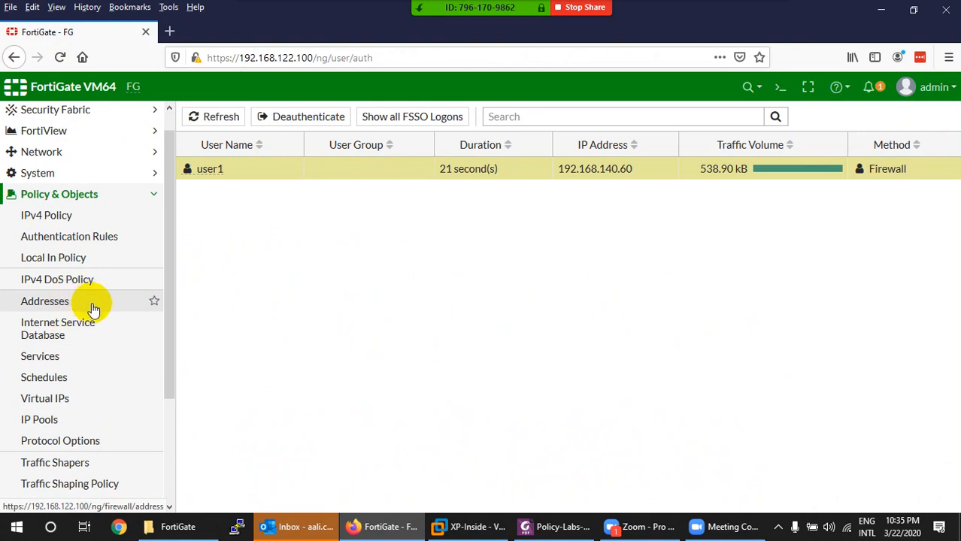
click(47, 329)
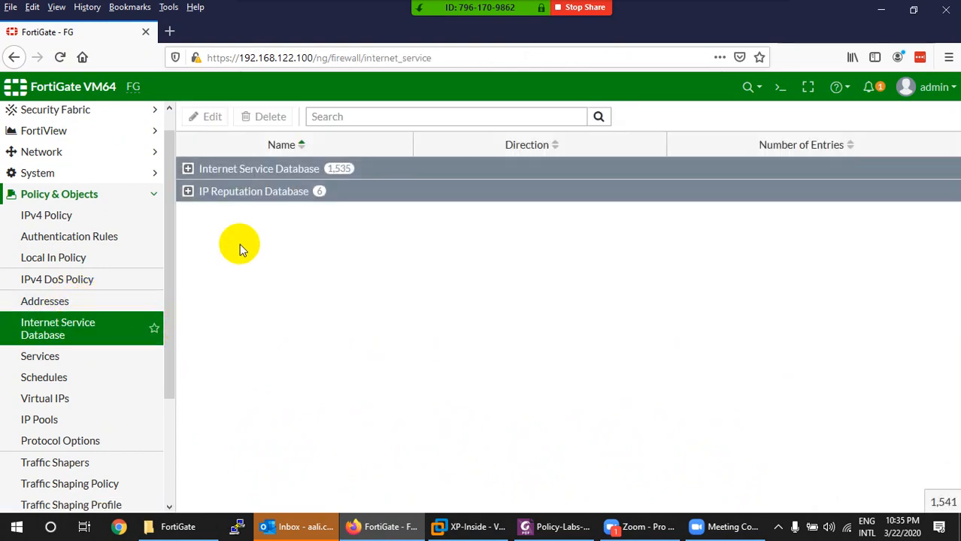
click(188, 169)
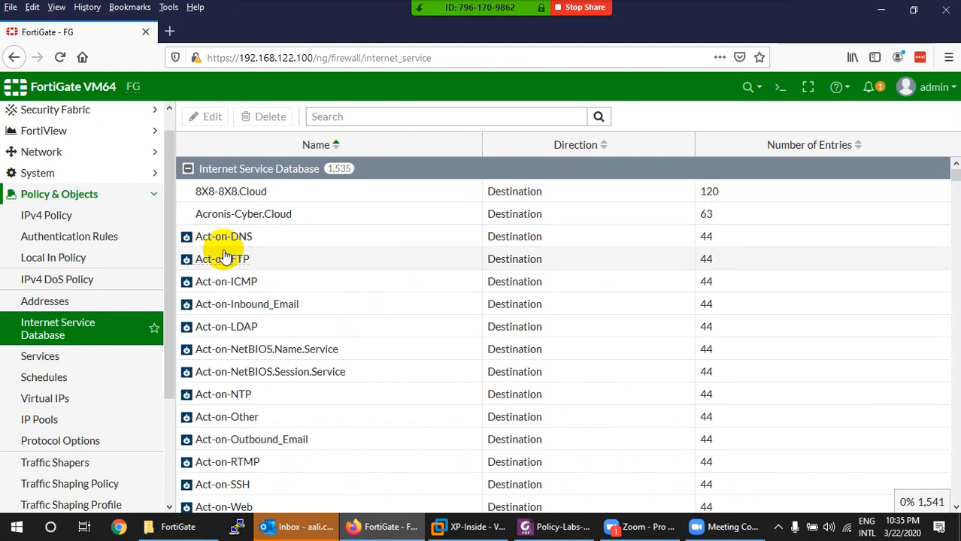
click(361, 115)
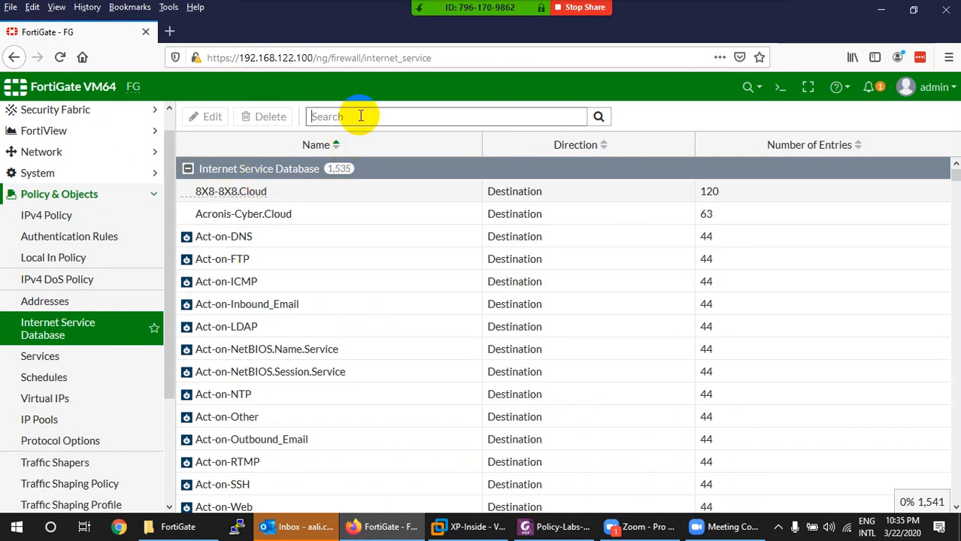
text(faceb)
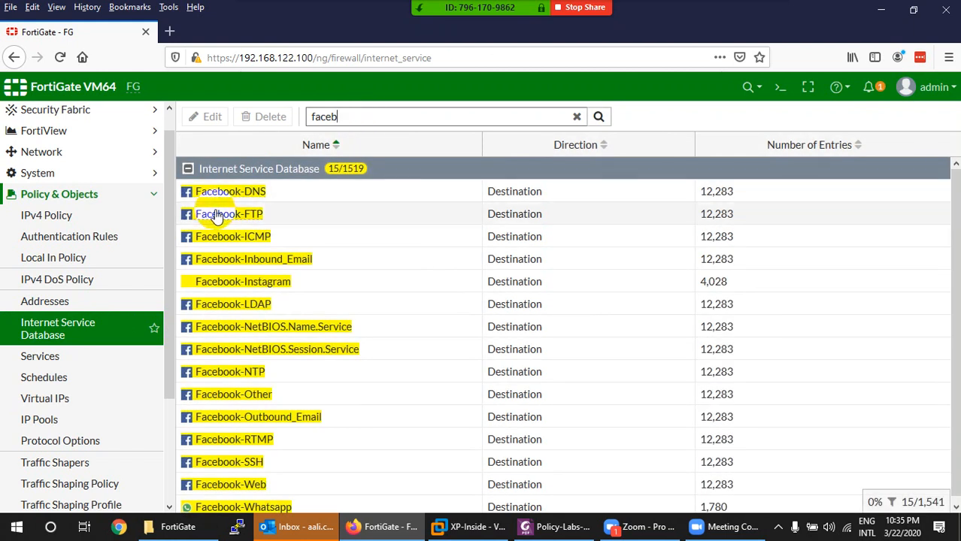
- Examine the IP addresses, ports and protocols listed for the Facebook-DNS service, from the first entries to the last
click(228, 197)
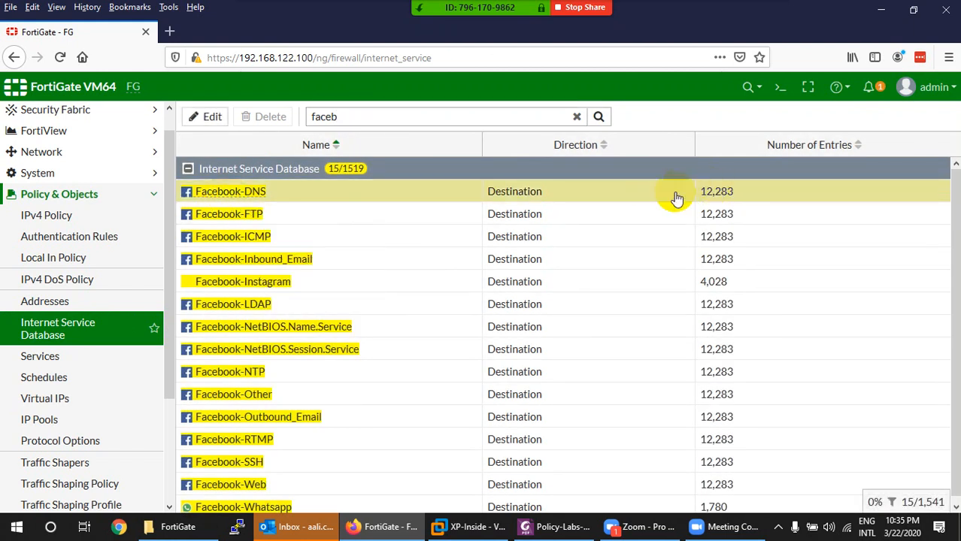
double_click(253, 193)
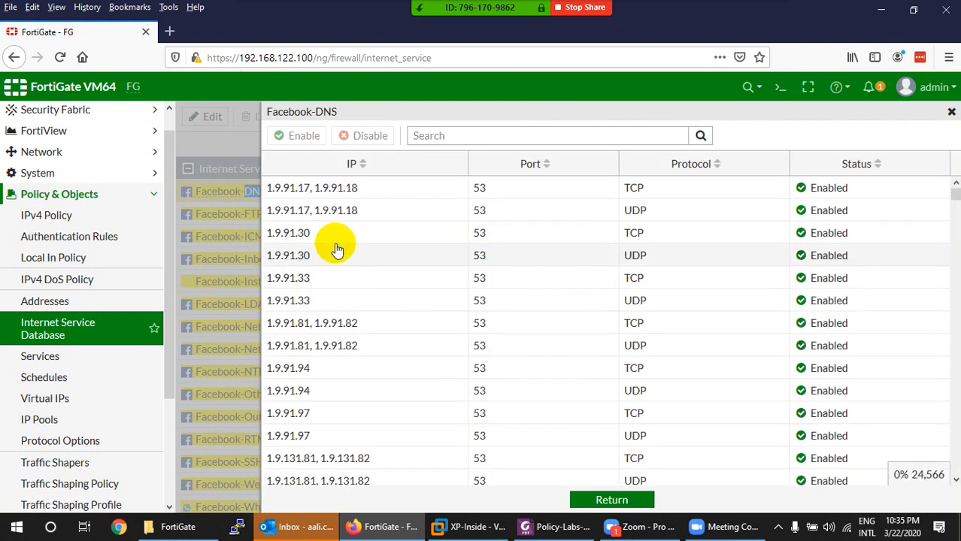
scroll(508, 251, down, 5)
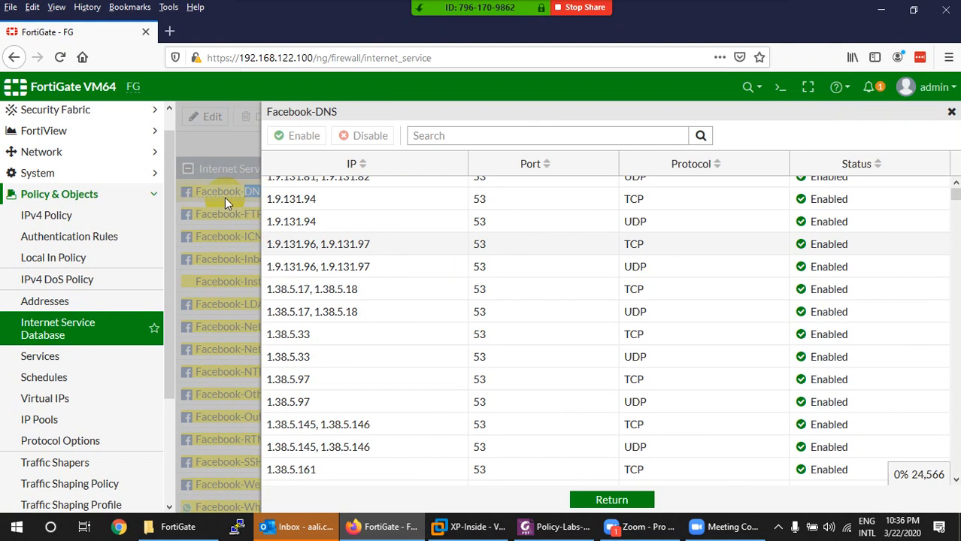
scroll(369, 301, down, 7)
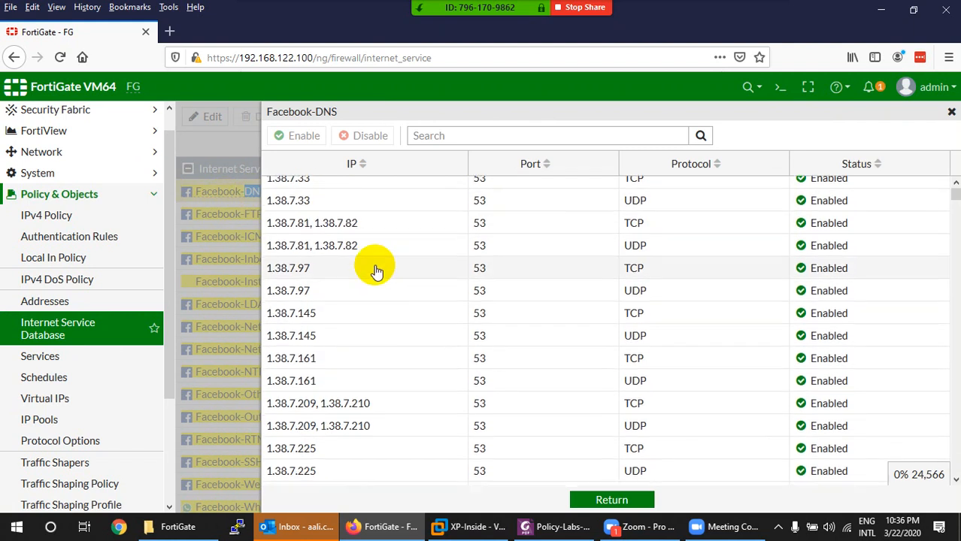
scroll(376, 271, down, 20)
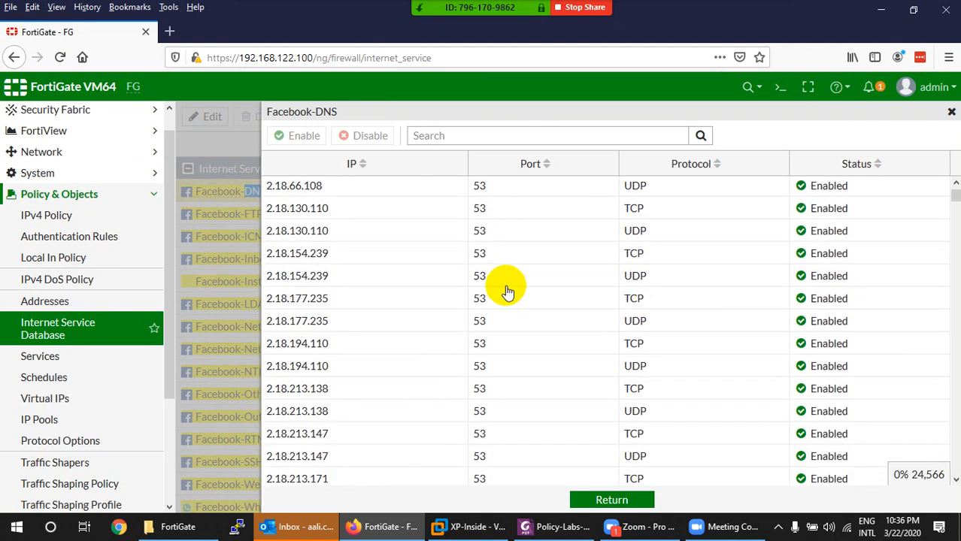
scroll(515, 301, down, 20)
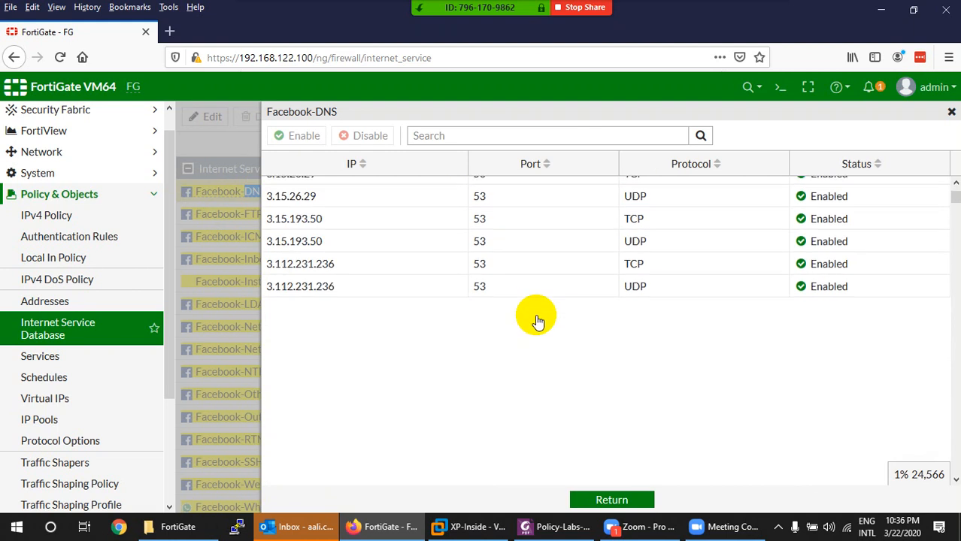
drag(953, 193, 941, 443)
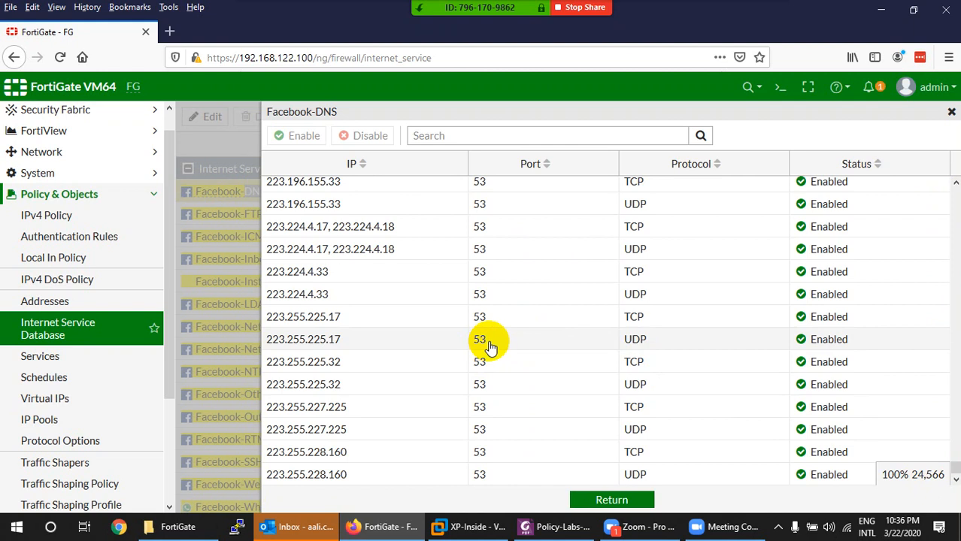
click(951, 111)
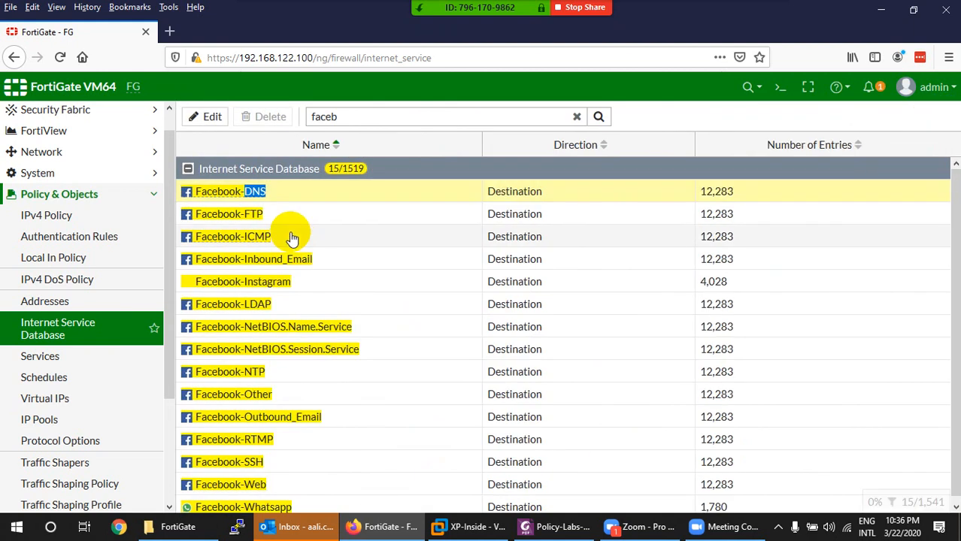
- Review the IP addresses and ports of the Facebook-FTP service and switch to the Policy-Labs PDF notes
double_click(246, 215)
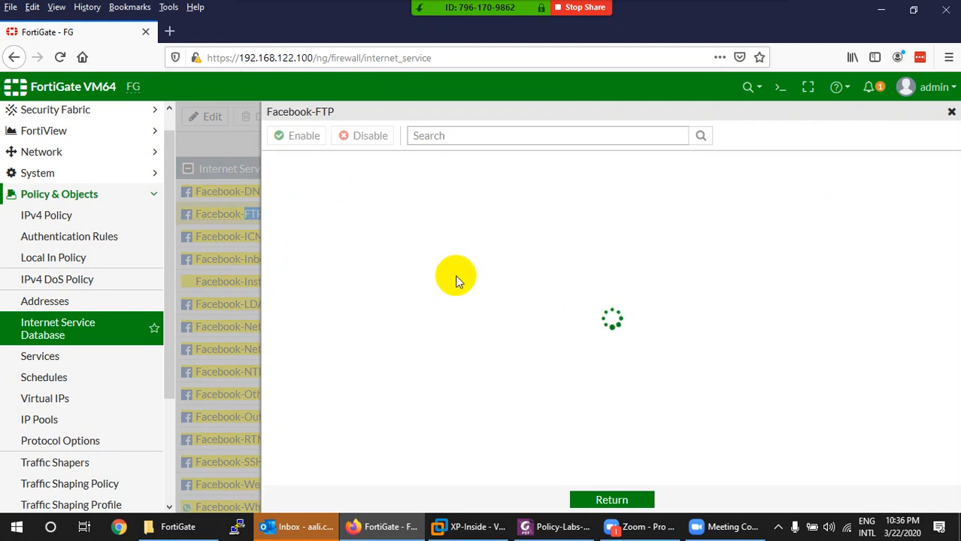
scroll(432, 286, down, 5)
scroll(432, 286, down, 15)
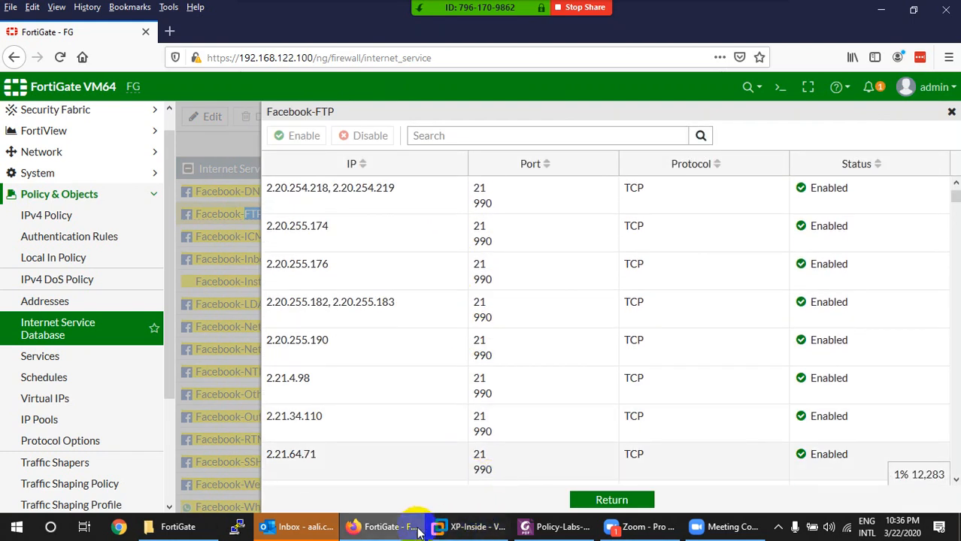
click(526, 529)
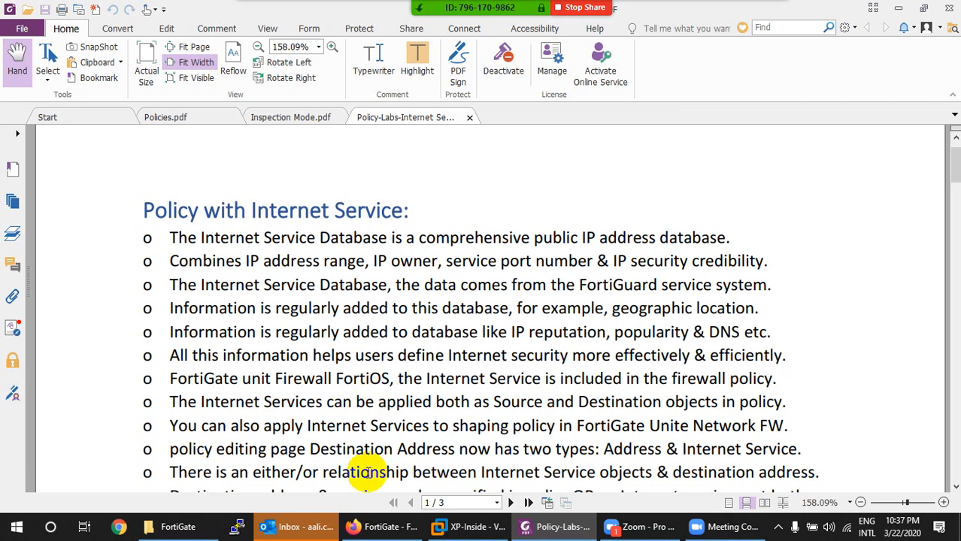
- Switch back to the FortiGate console and try setting the existing static route's destination to the Facebook-DNS Internet Service
click(372, 527)
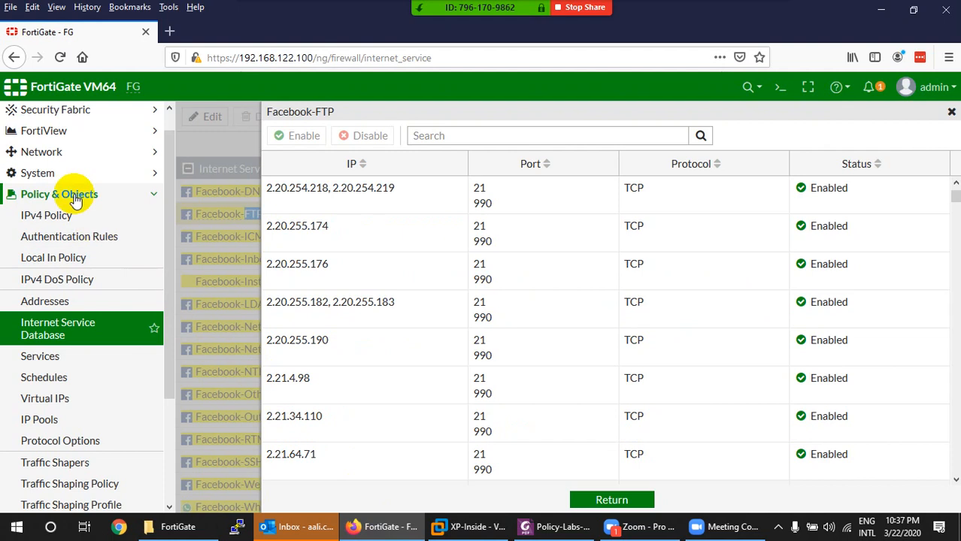
click(33, 155)
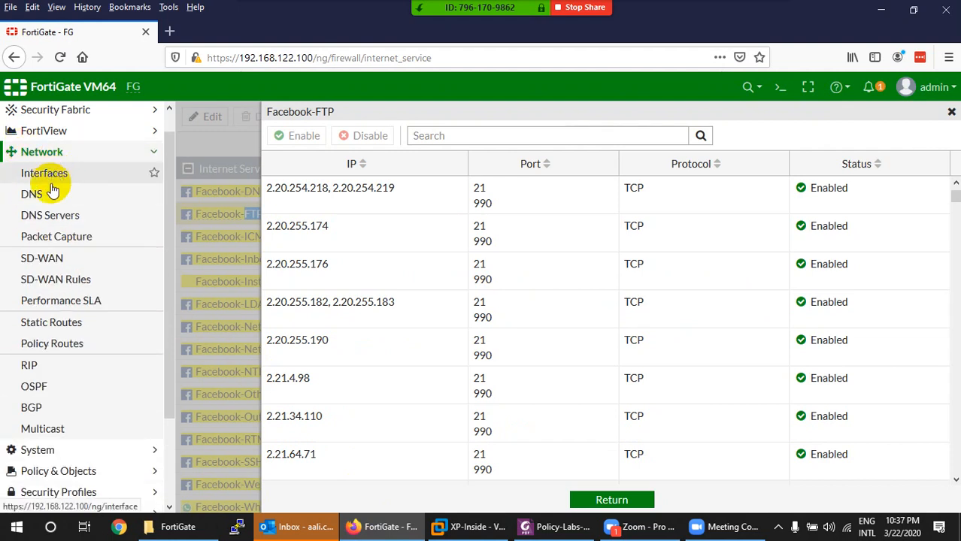
click(52, 322)
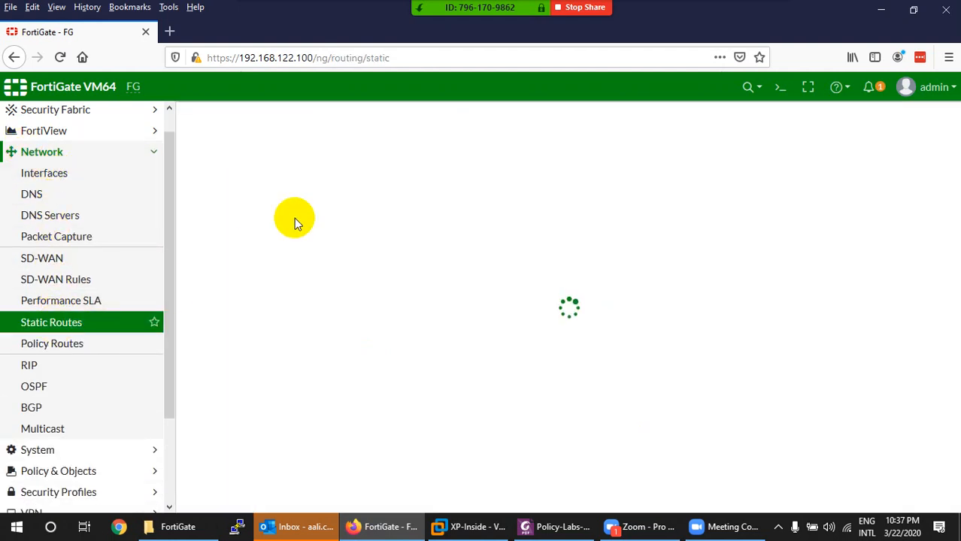
double_click(207, 193)
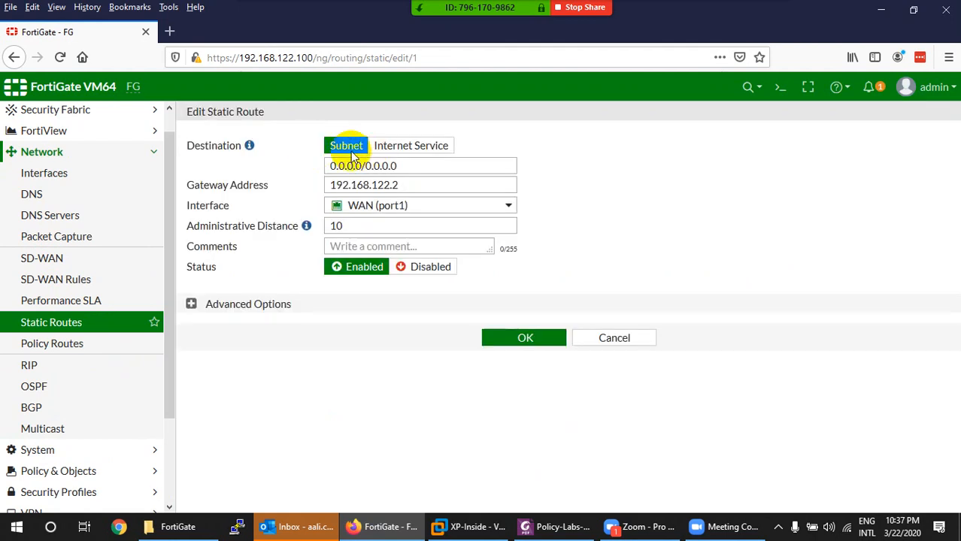
click(420, 145)
click(416, 165)
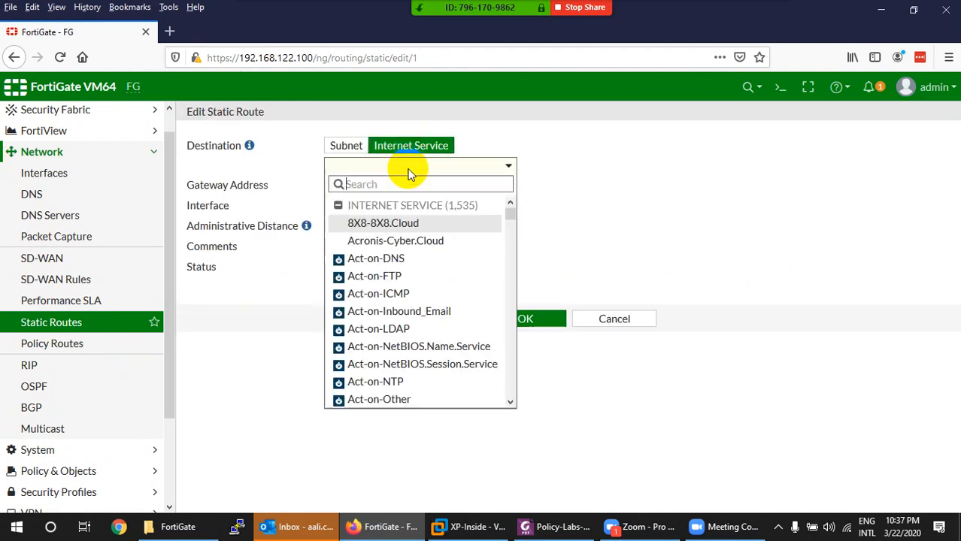
text(fac)
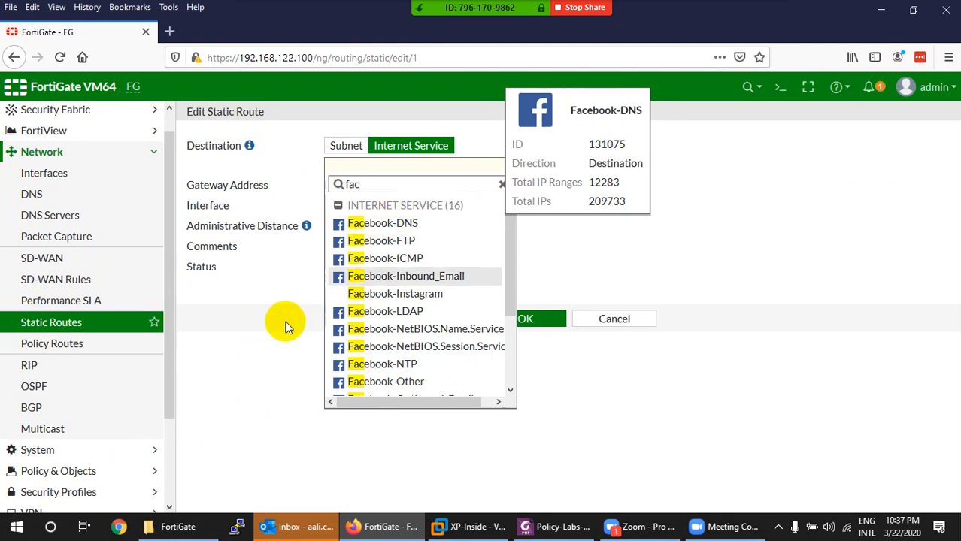
click(369, 226)
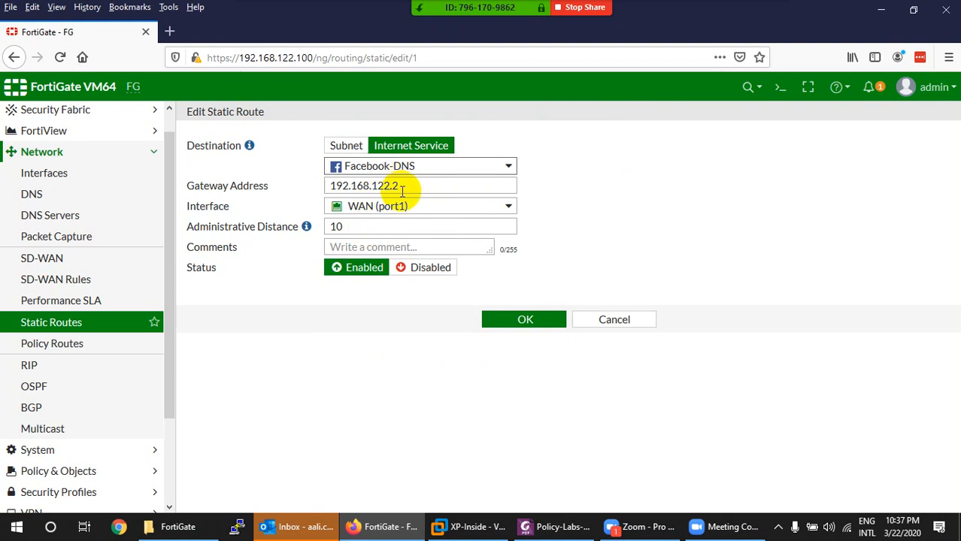
- Try the Google-Gmail Internet Service as the static route's destination instead
mouse_move(413, 174)
click(418, 169)
text(fac)
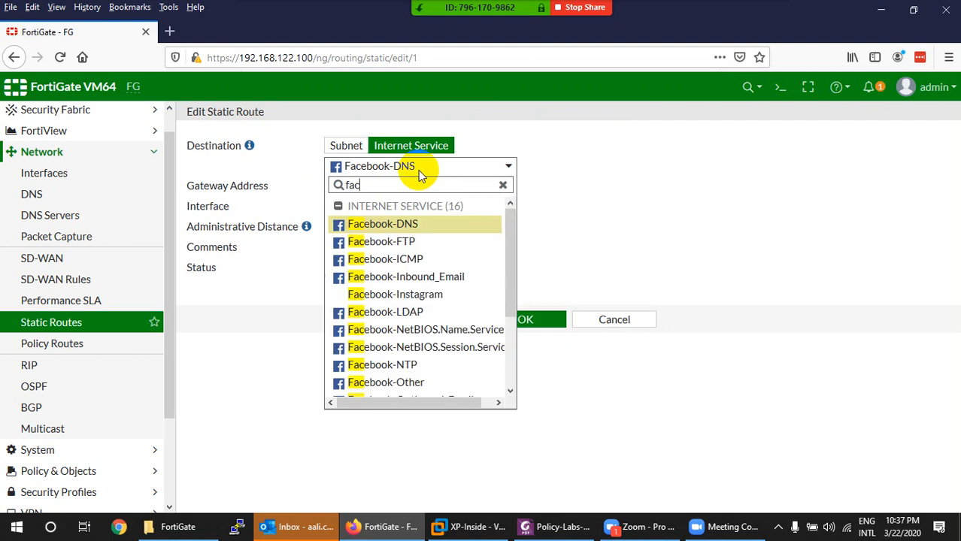
key(BackSpace)
key(BackSpace)
key(BackSpace)
text(g)
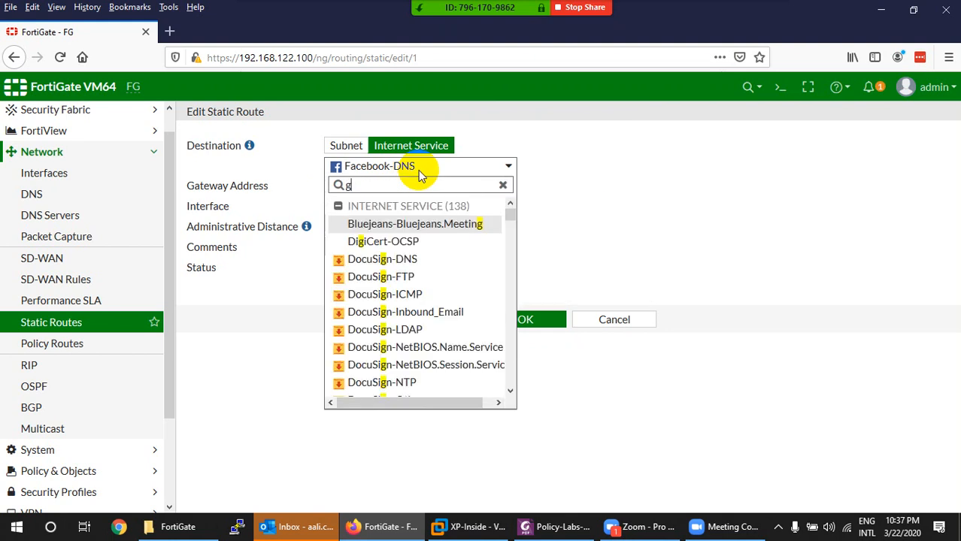
text(oog)
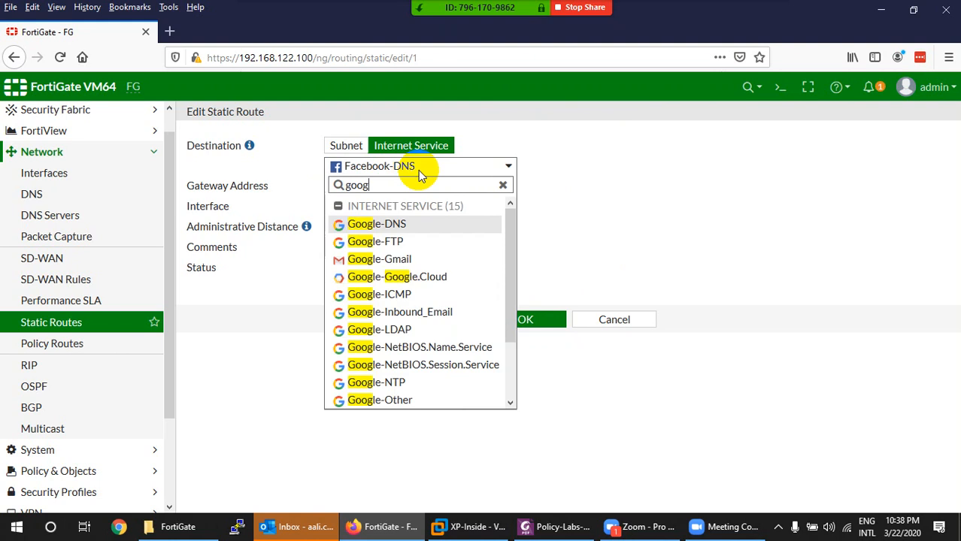
click(364, 259)
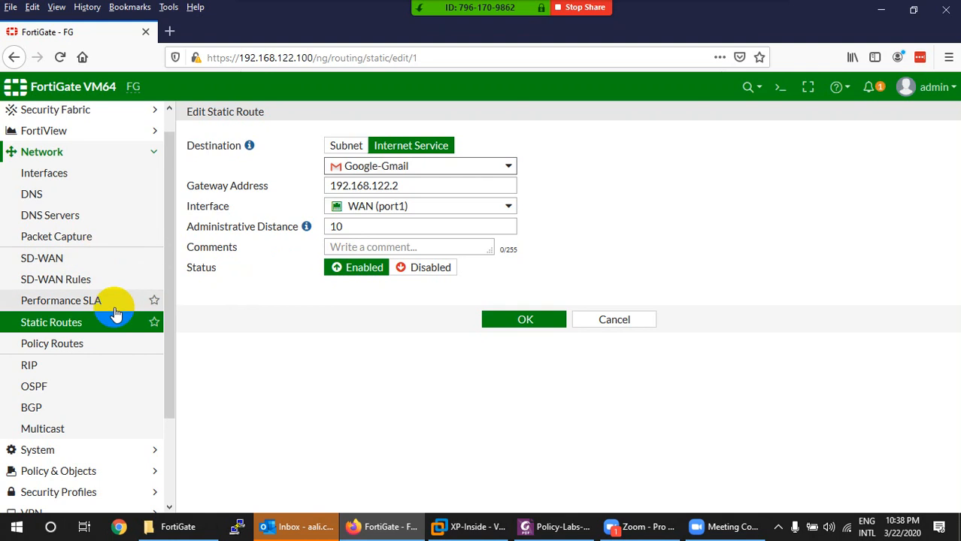
- Leave the static route without saving it and open the list of IPv4 firewall policies
scroll(98, 354, down, 3)
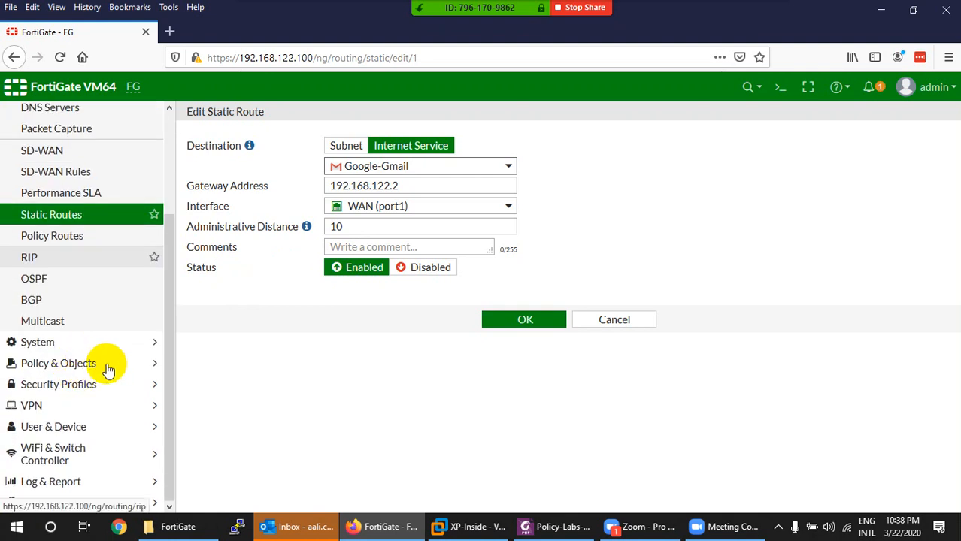
click(43, 321)
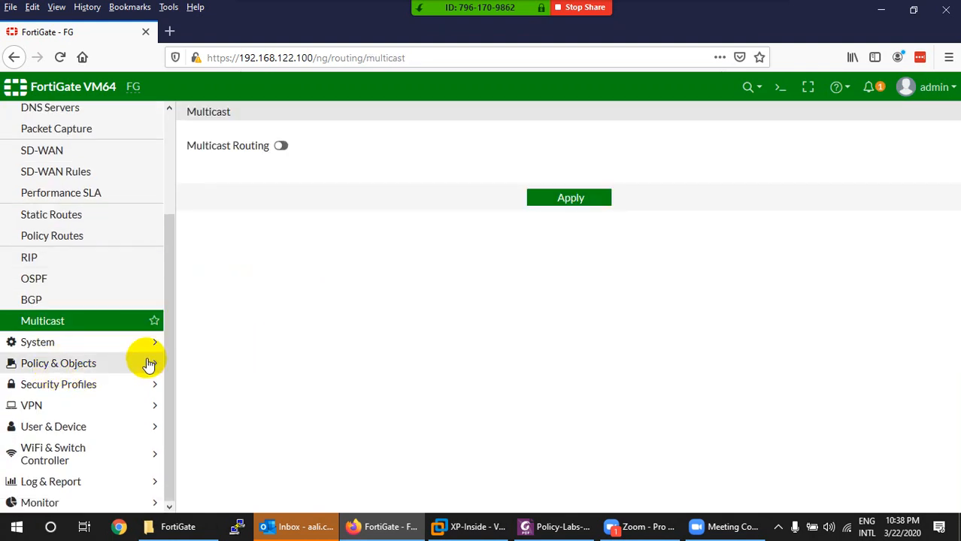
click(60, 364)
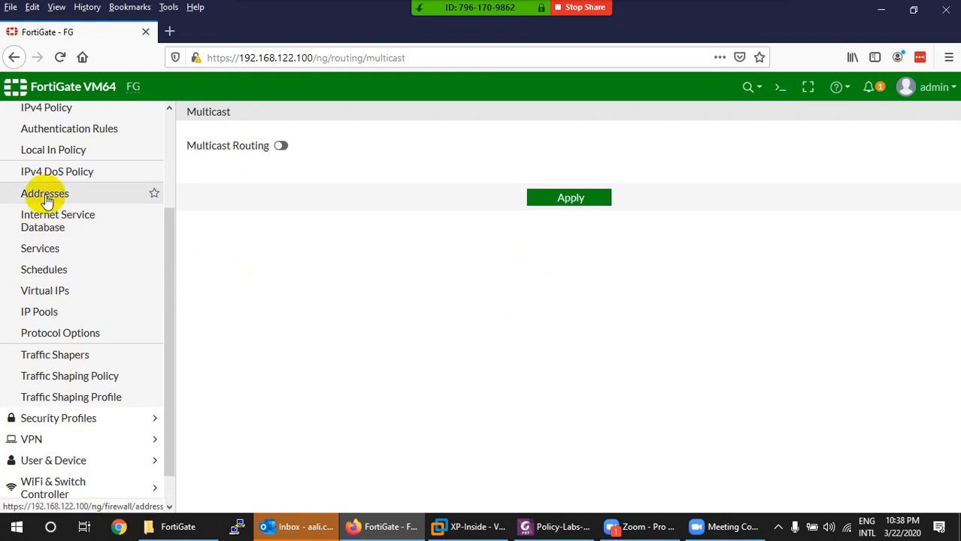
scroll(45, 199, up, 3)
click(44, 239)
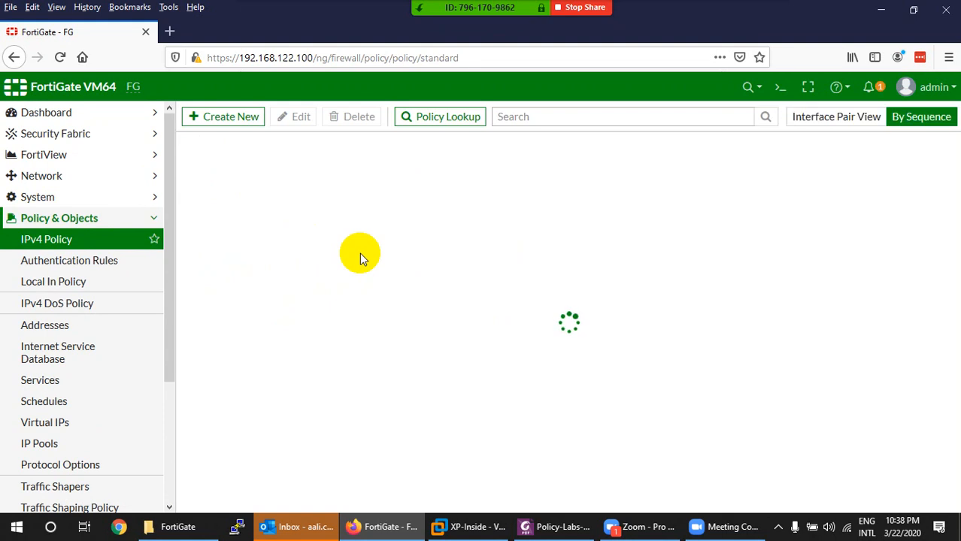
- Start a new IPv4 policy and try combining the address all with the Amazon-AWS Internet Service as its source
click(240, 121)
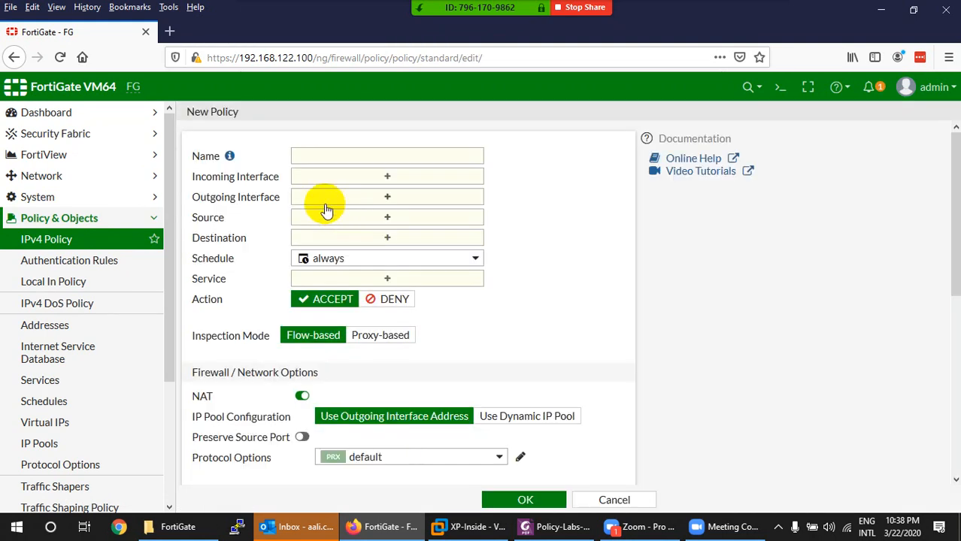
click(342, 179)
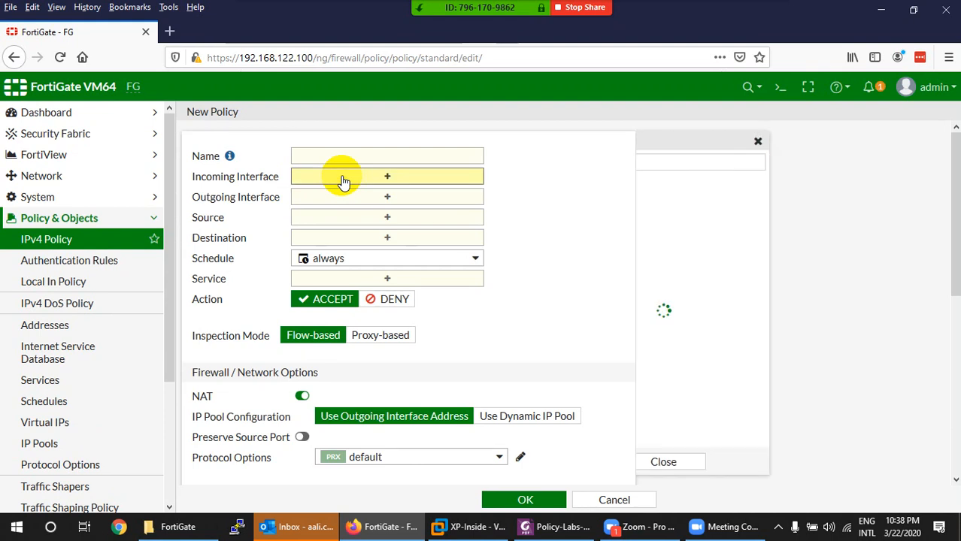
click(350, 220)
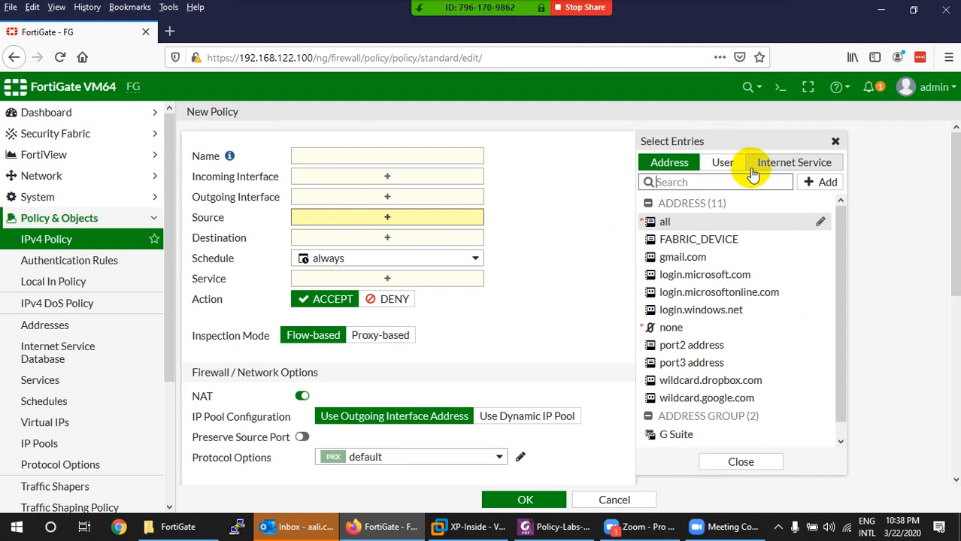
double_click(669, 164)
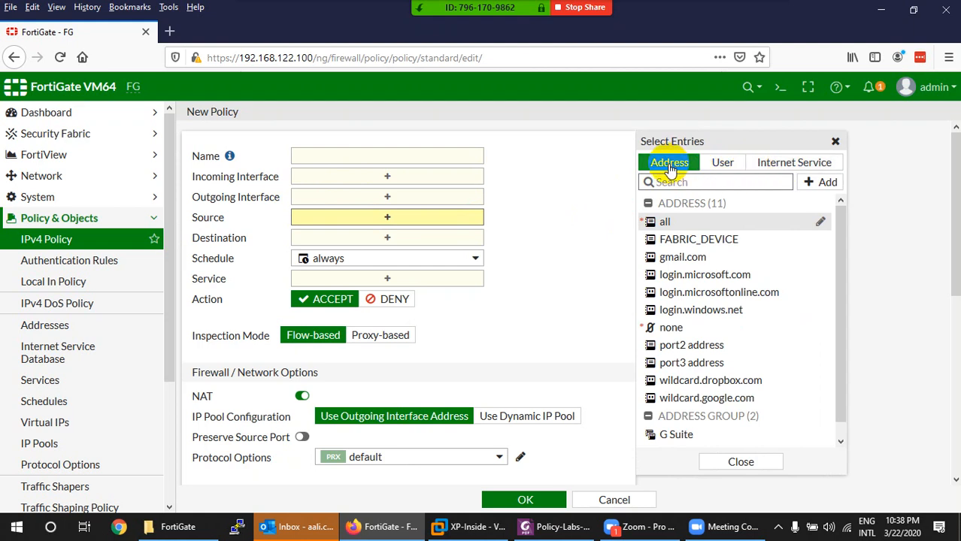
click(665, 222)
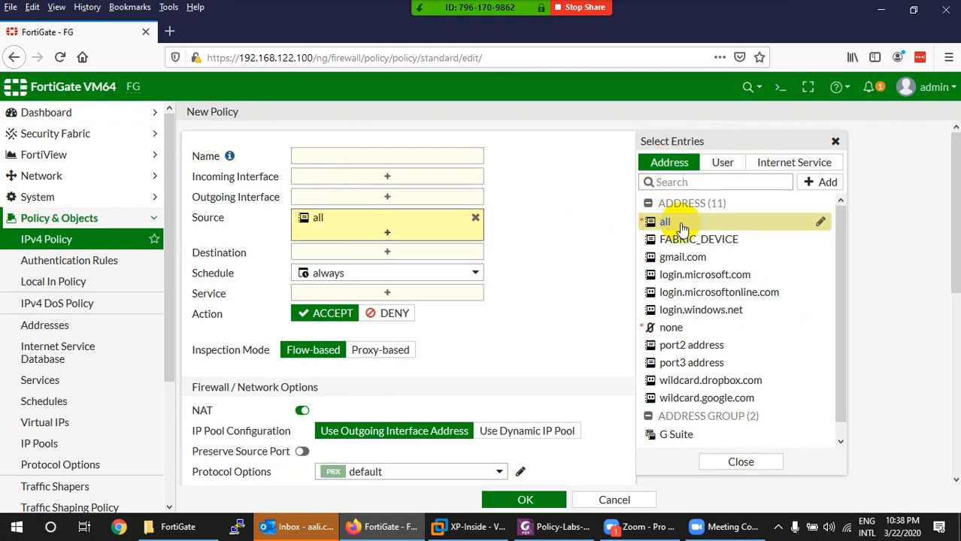
click(784, 164)
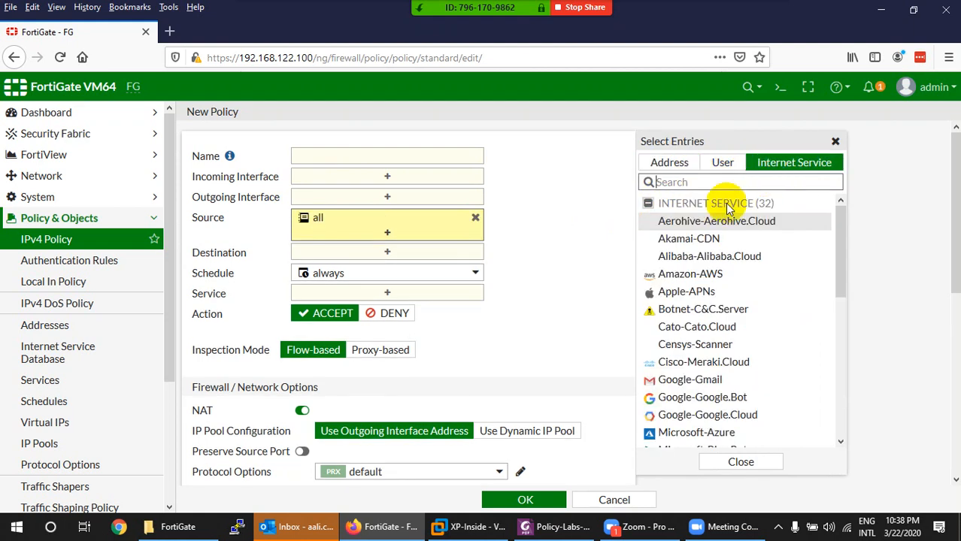
click(683, 275)
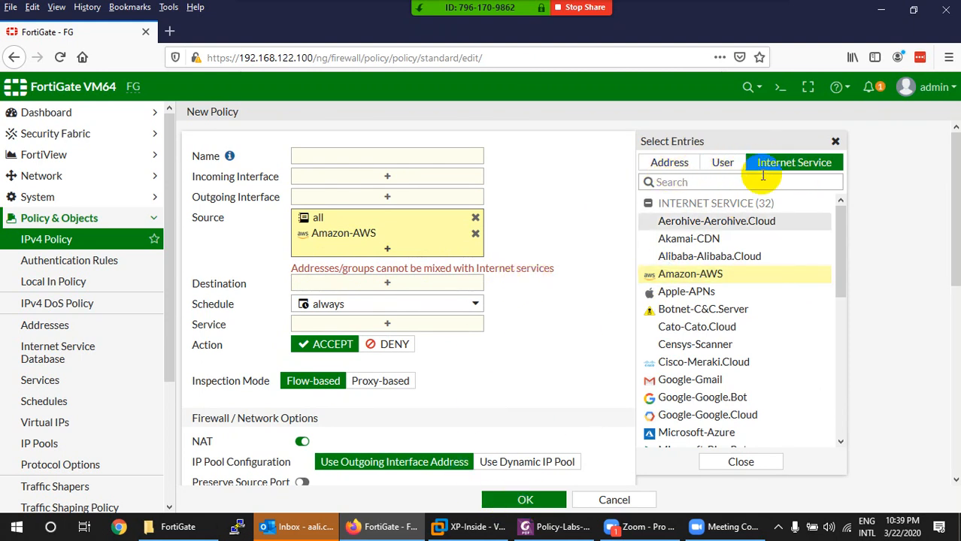
- Switch to the Policy-Labs PDF and review its Internet Service notes, network topology, virtual machine settings and policy creation instructions
click(543, 526)
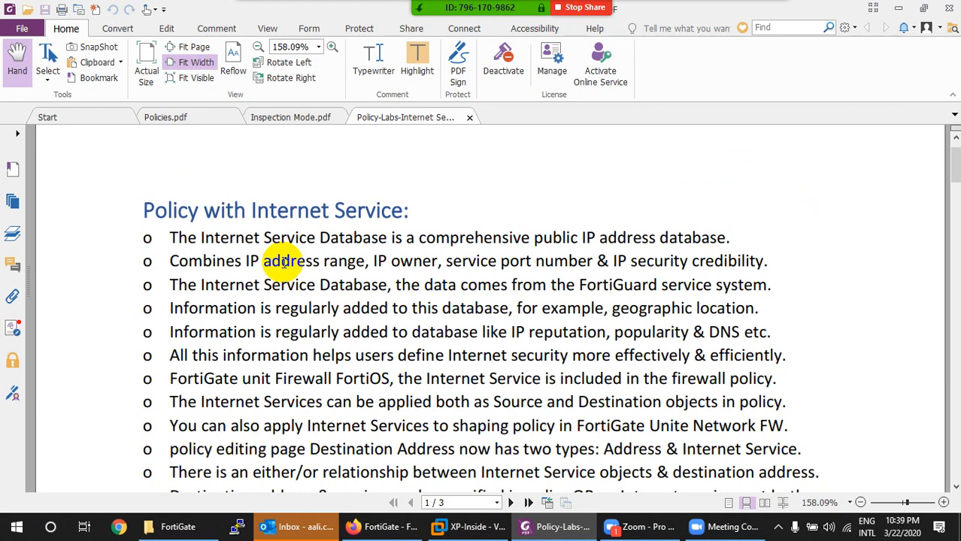
scroll(283, 261, down, 3)
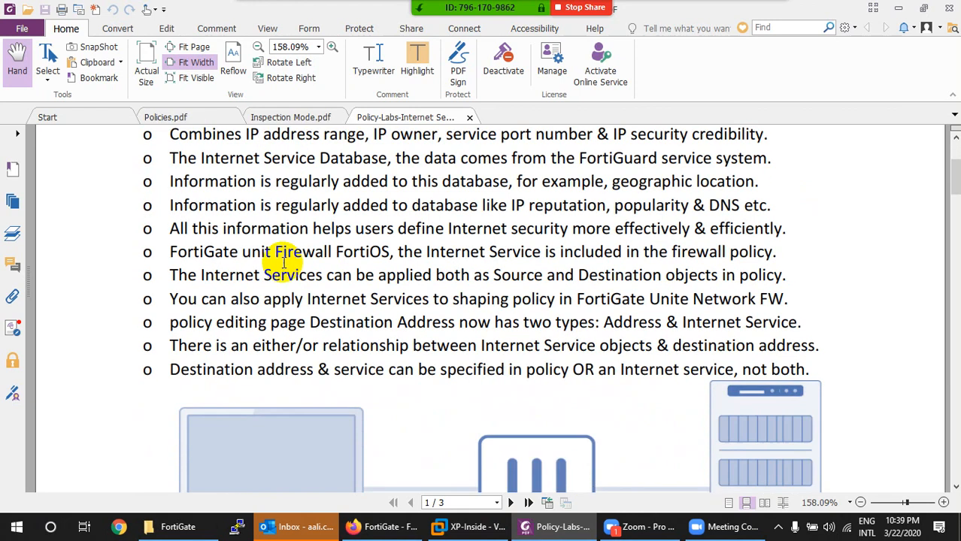
scroll(282, 259, down, 5)
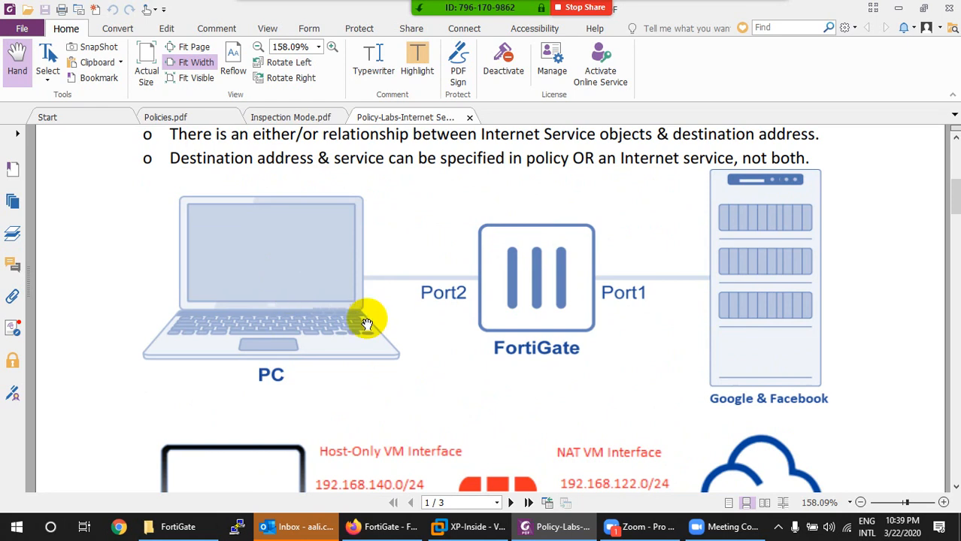
scroll(360, 326, down, 3)
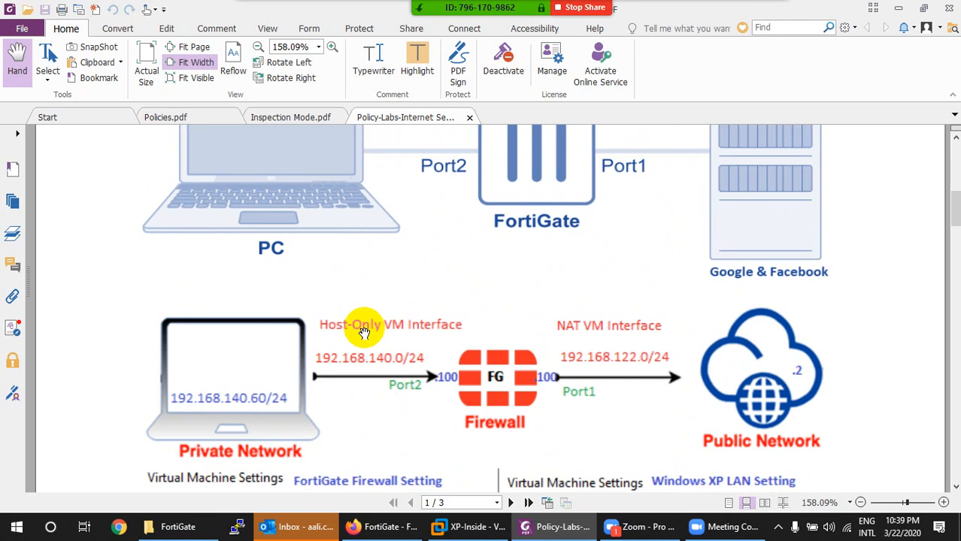
scroll(364, 333, down, 4)
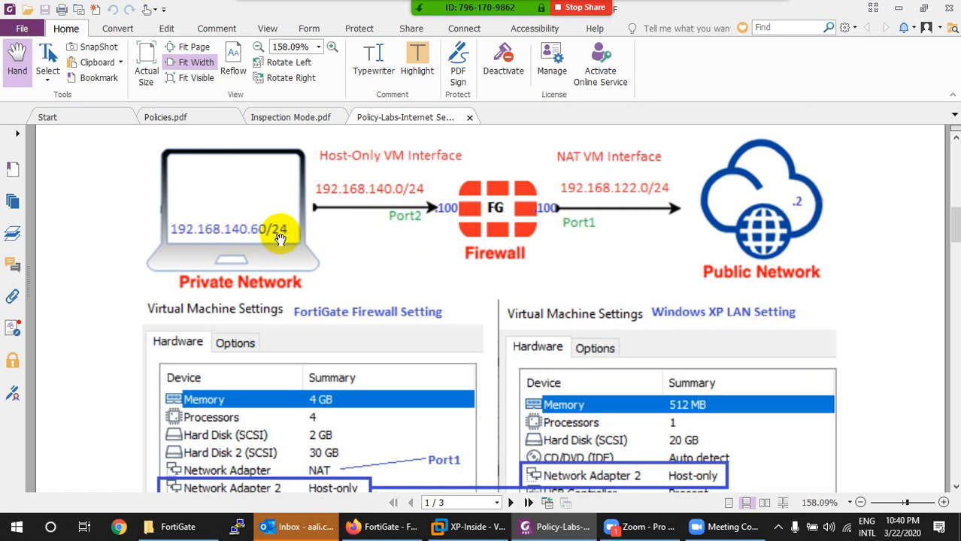
scroll(293, 261, down, 3)
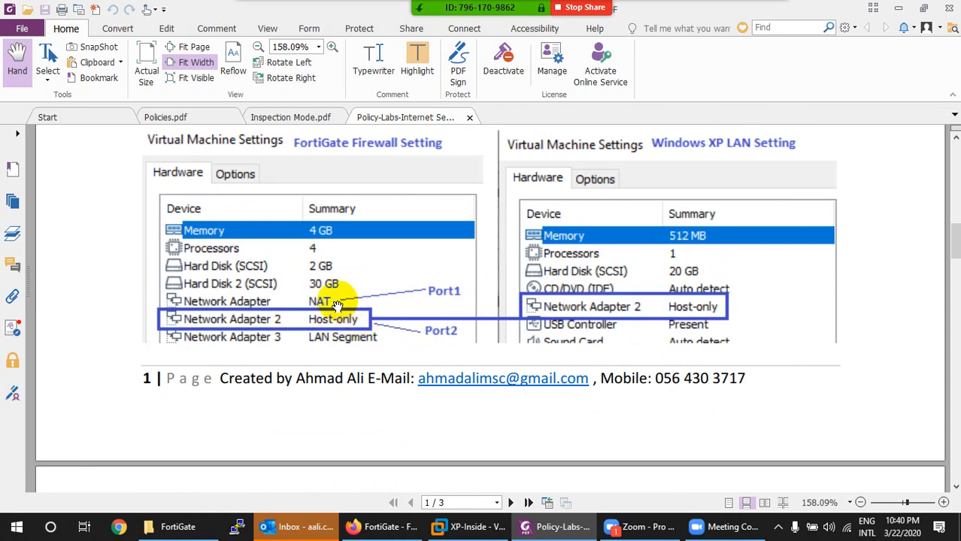
scroll(423, 274, down, 3)
scroll(423, 275, down, 2)
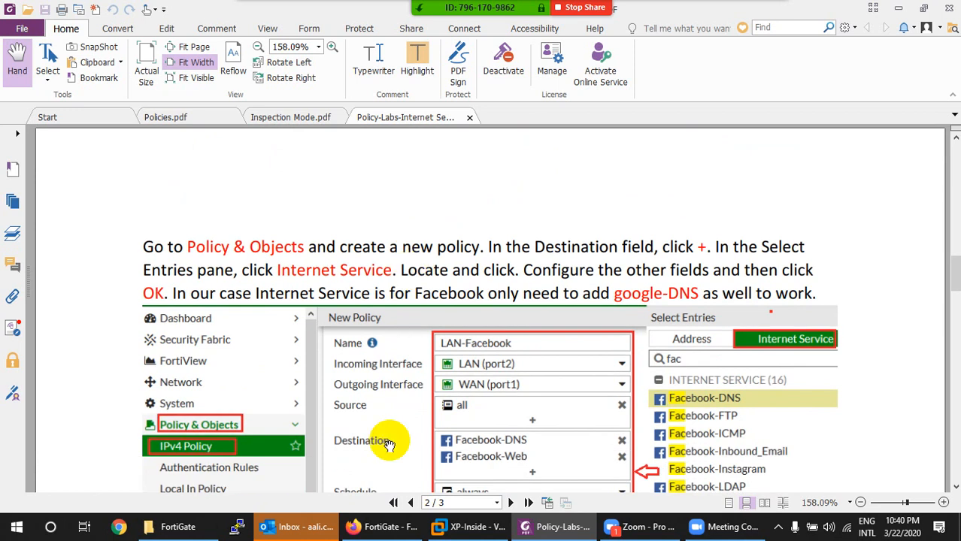
- Switch back to the FortiGate console, discard the unfinished policy and start a new IPv4 policy named Facebook-Polcy
click(545, 530)
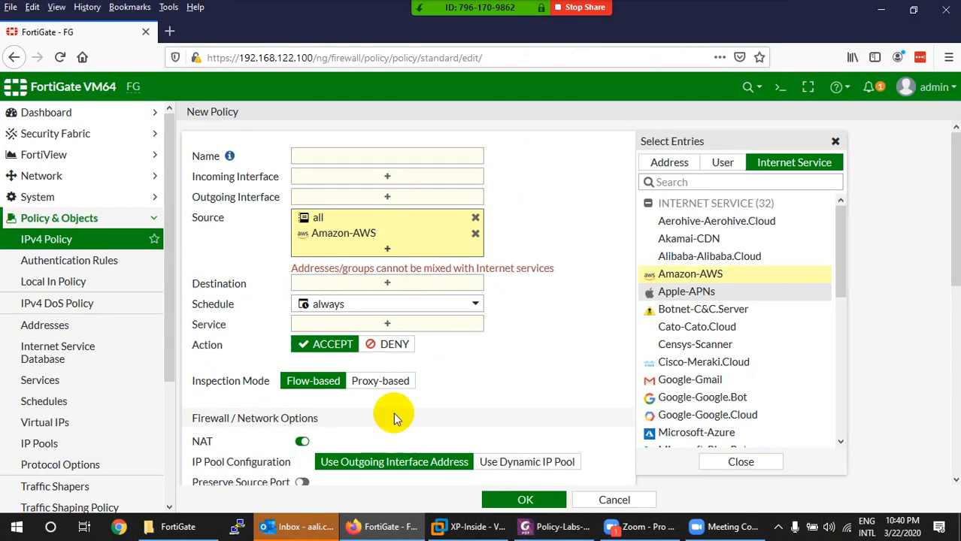
click(614, 500)
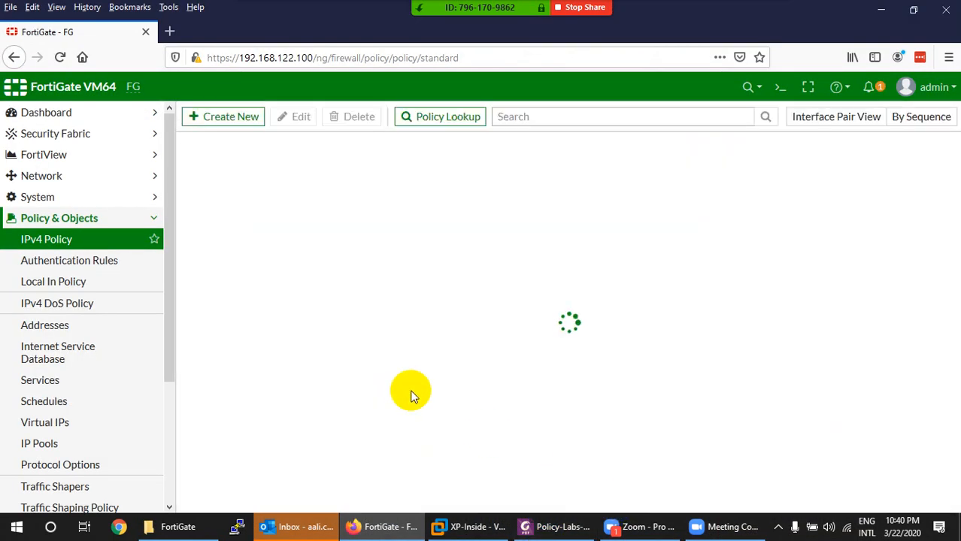
click(210, 118)
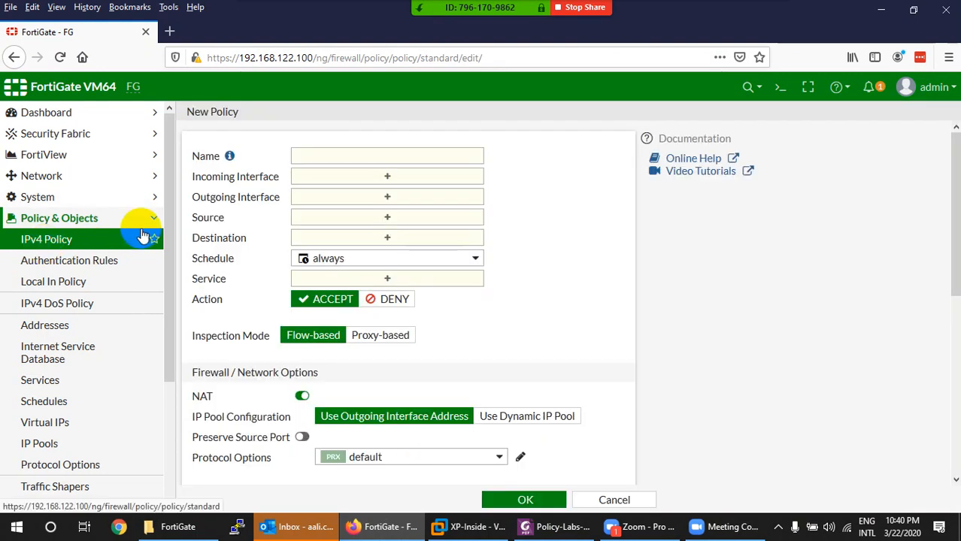
click(344, 157)
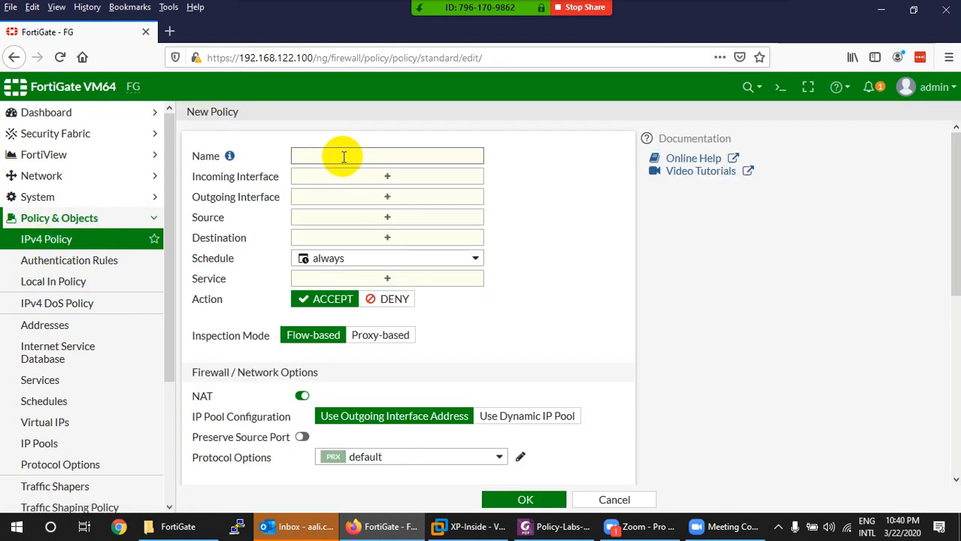
text(G)
text(acebook-P)
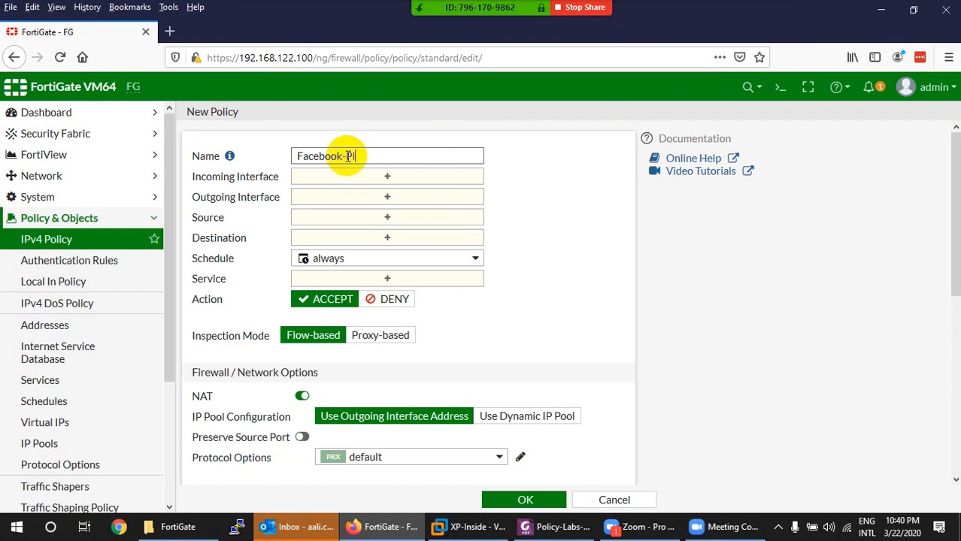
text(olicy)
- Set the policy's incoming interface to LAN (port2), outgoing interface to WAN (port1) and source address to all
click(360, 176)
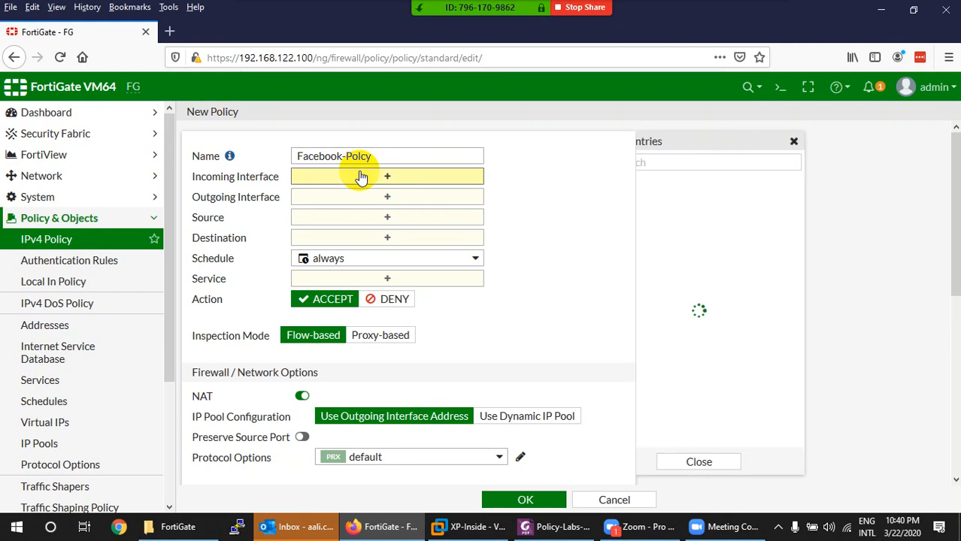
click(675, 199)
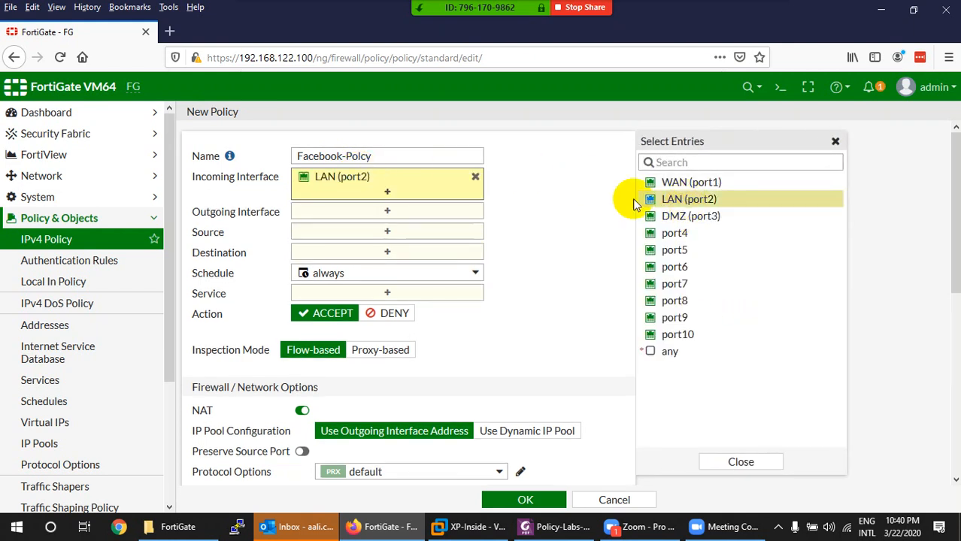
click(383, 211)
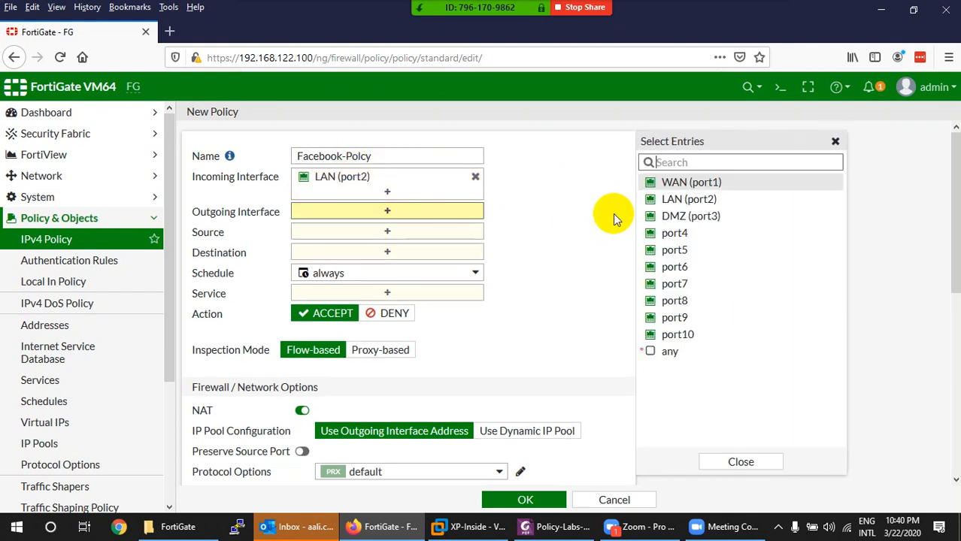
click(658, 183)
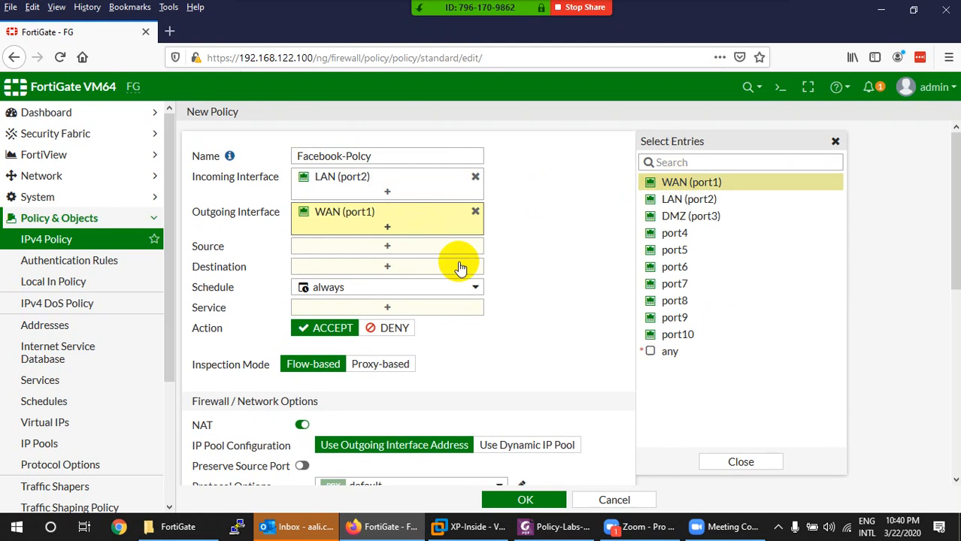
click(388, 250)
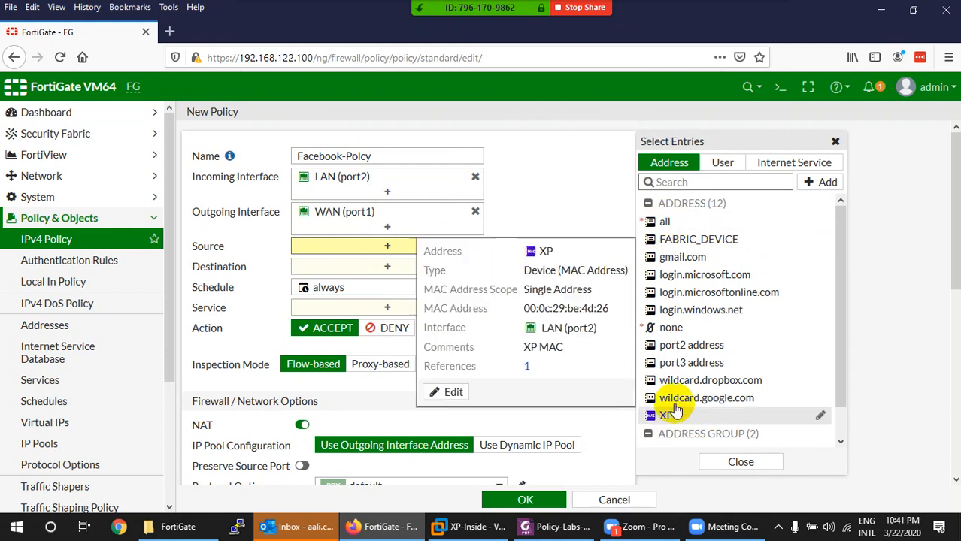
click(664, 222)
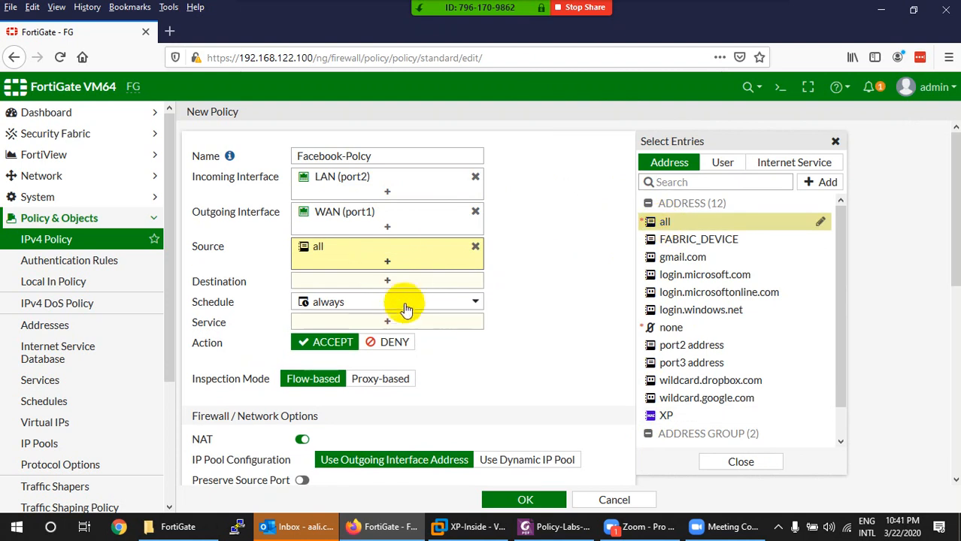
- Search the destination Internet Services for fac and add Facebook-Web and Facebook-DNS as the policy's destinations
click(399, 282)
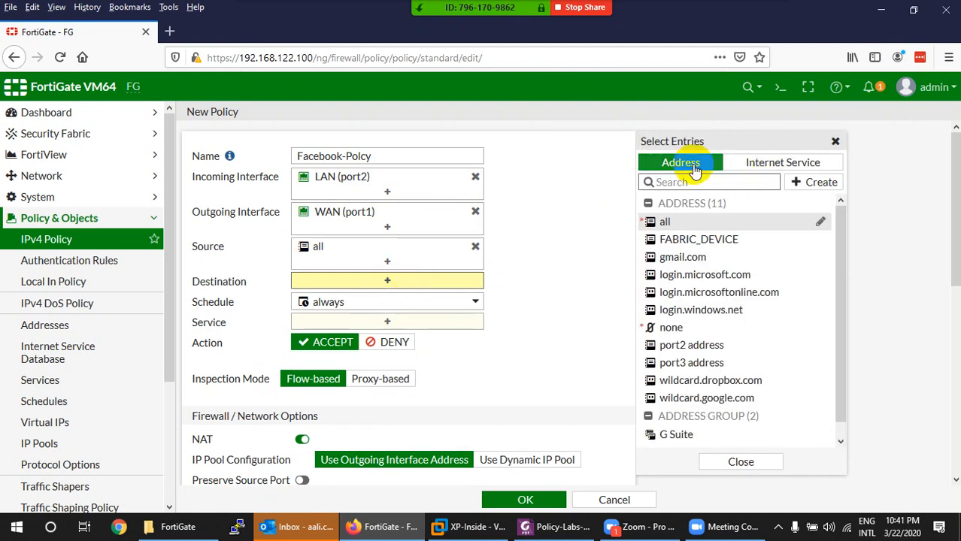
click(761, 166)
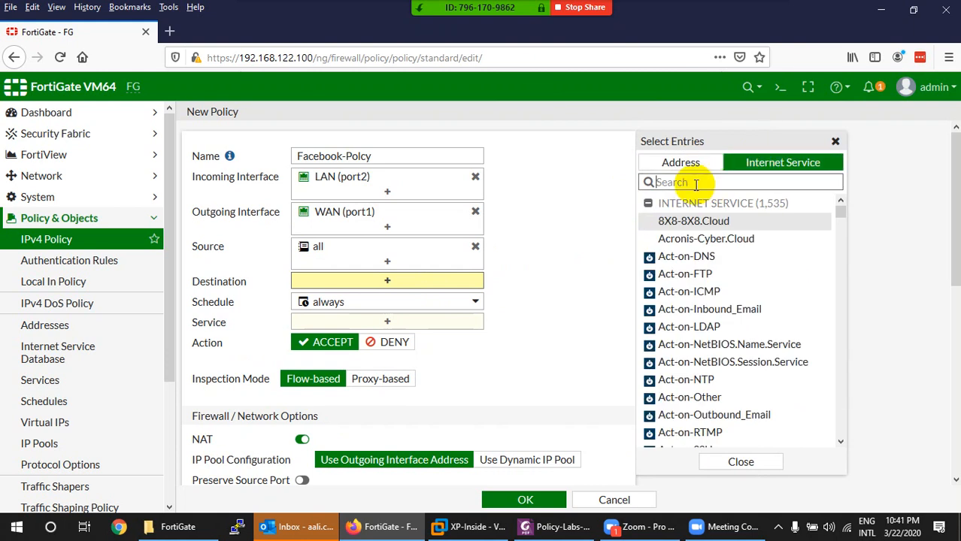
text(fac)
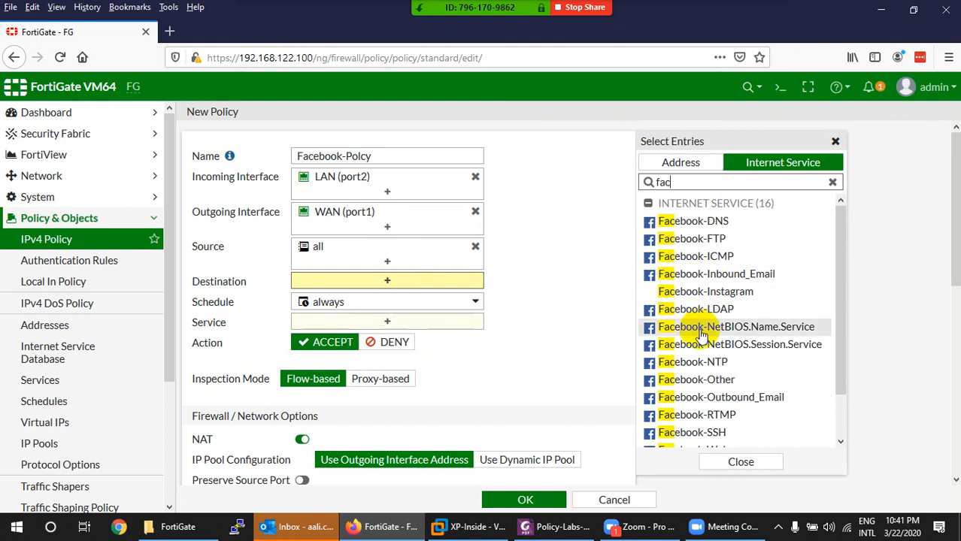
scroll(750, 370, down, 3)
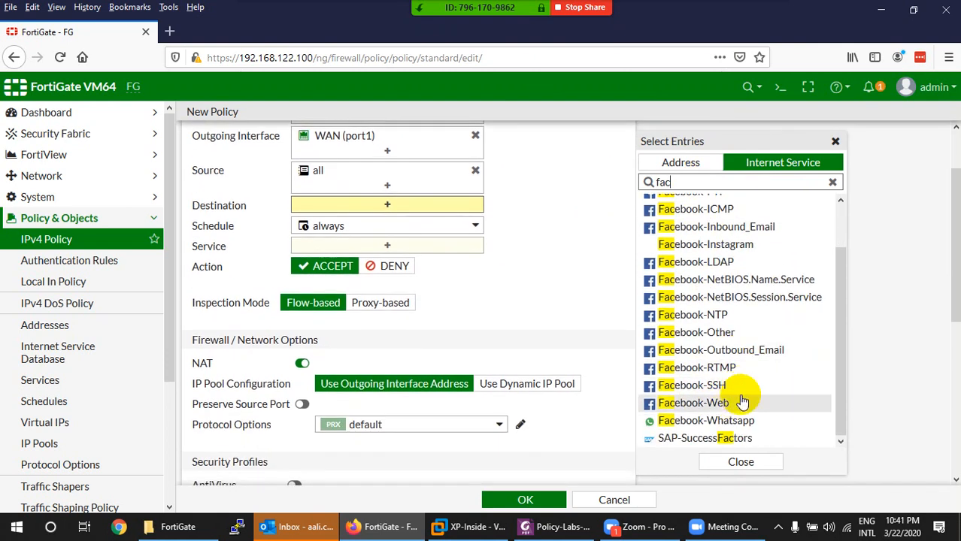
click(714, 405)
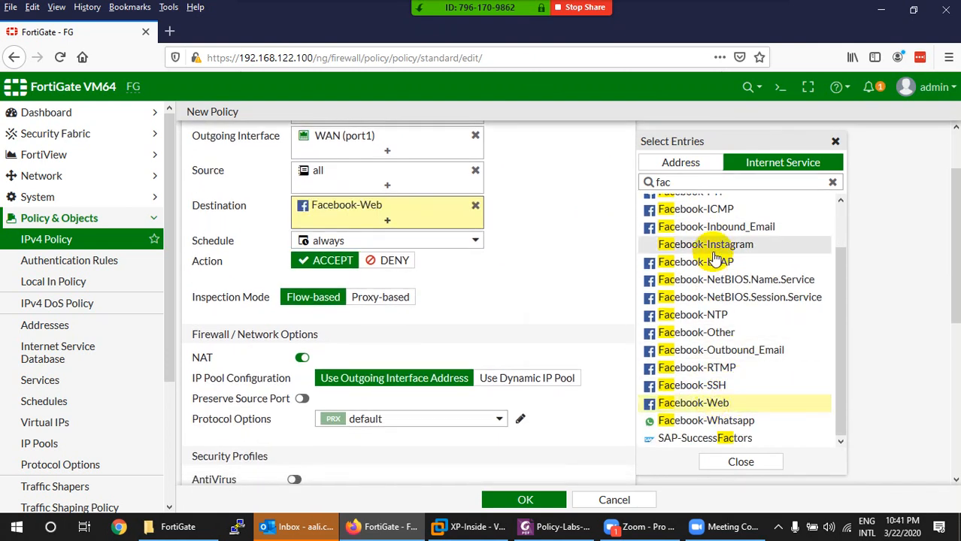
scroll(714, 282, up, 2)
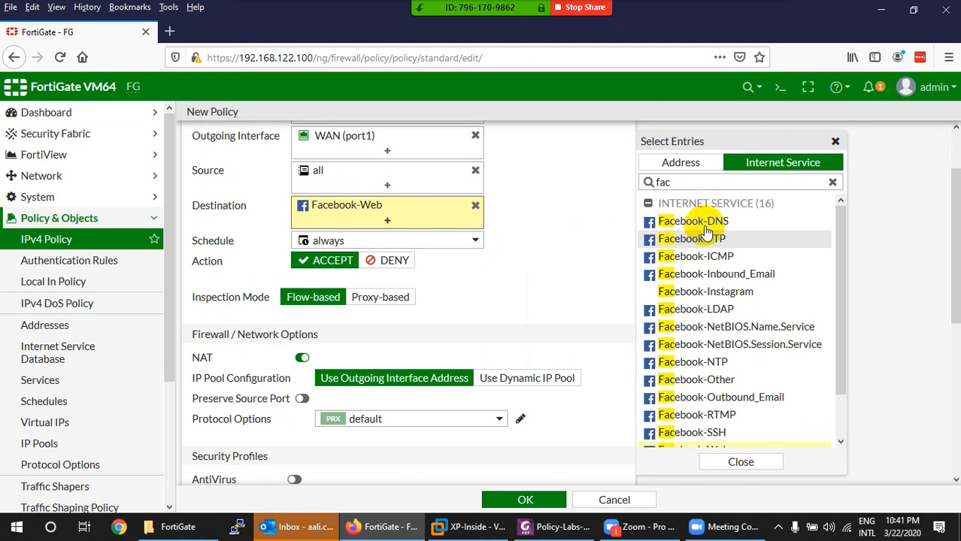
click(704, 224)
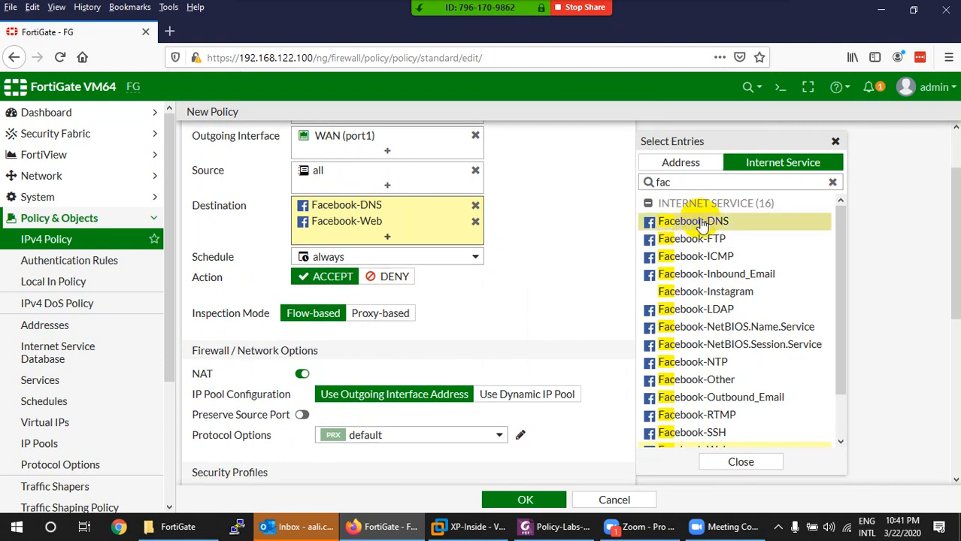
- Search the Internet Services for google and add Google-DNS to the policy's destinations
drag(666, 183, 648, 182)
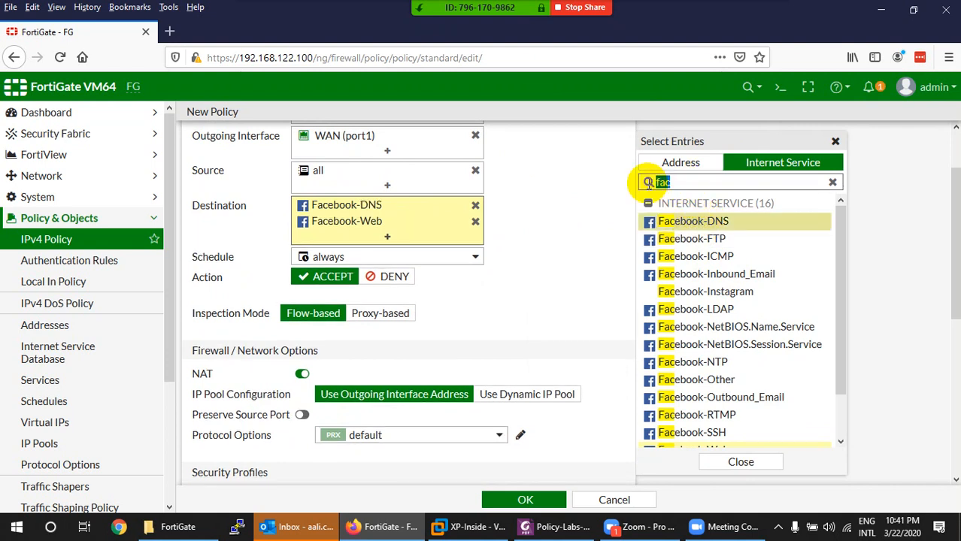
text(google)
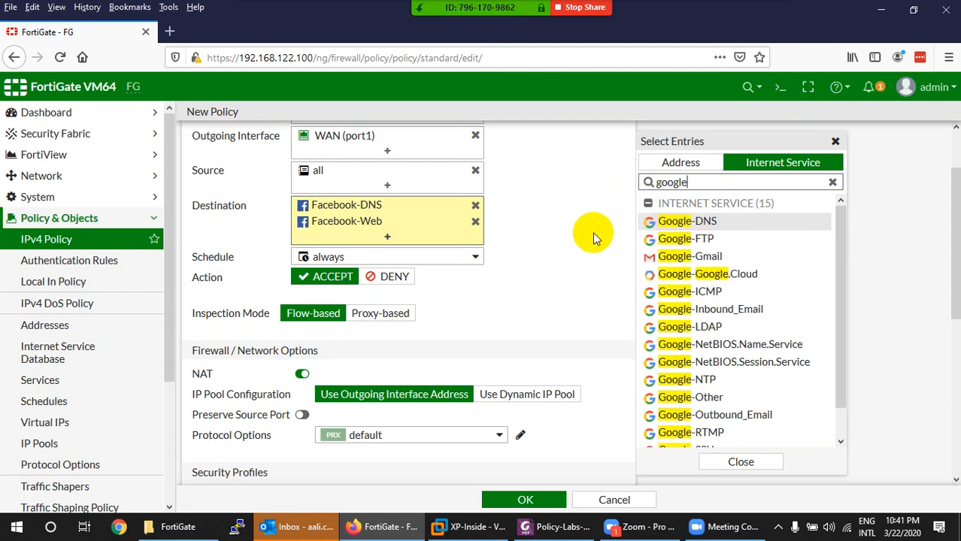
click(667, 227)
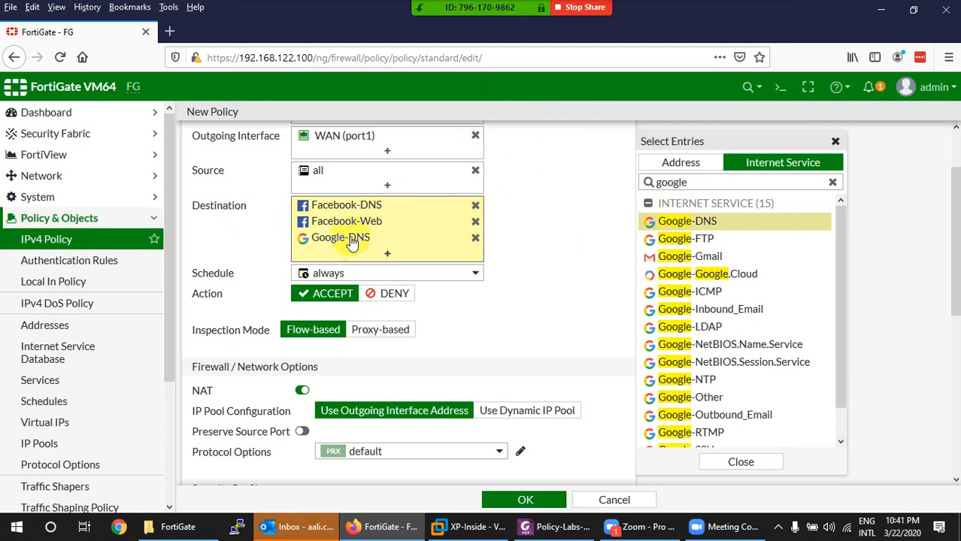
click(579, 242)
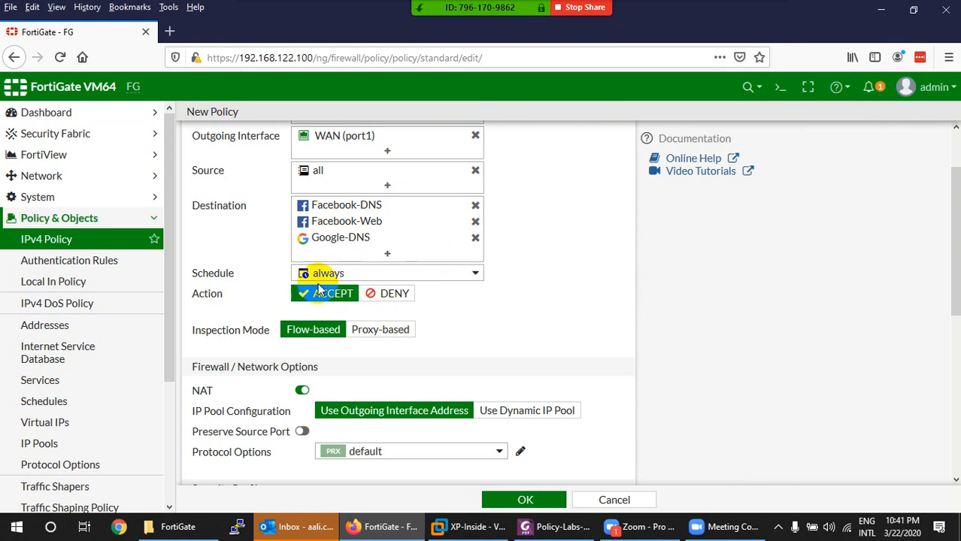
- Set the policy to log allowed traffic for all sessions and save it
scroll(370, 305, down, 1)
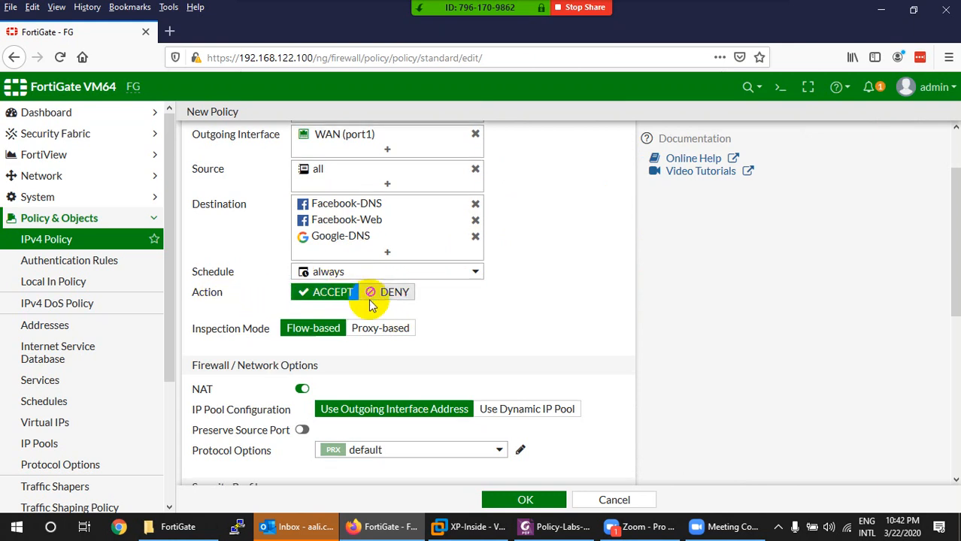
scroll(370, 306, down, 2)
scroll(368, 315, down, 4)
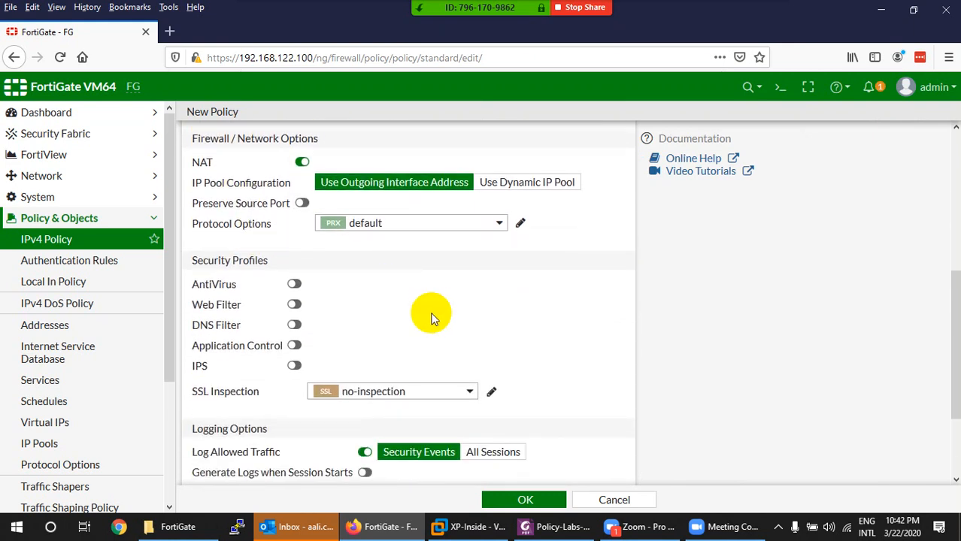
scroll(431, 318, down, 3)
click(491, 333)
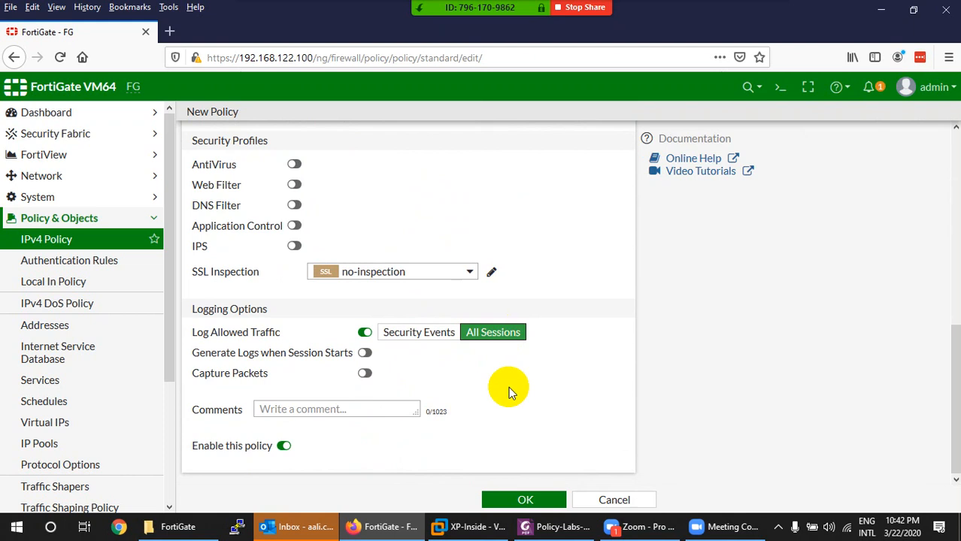
click(525, 497)
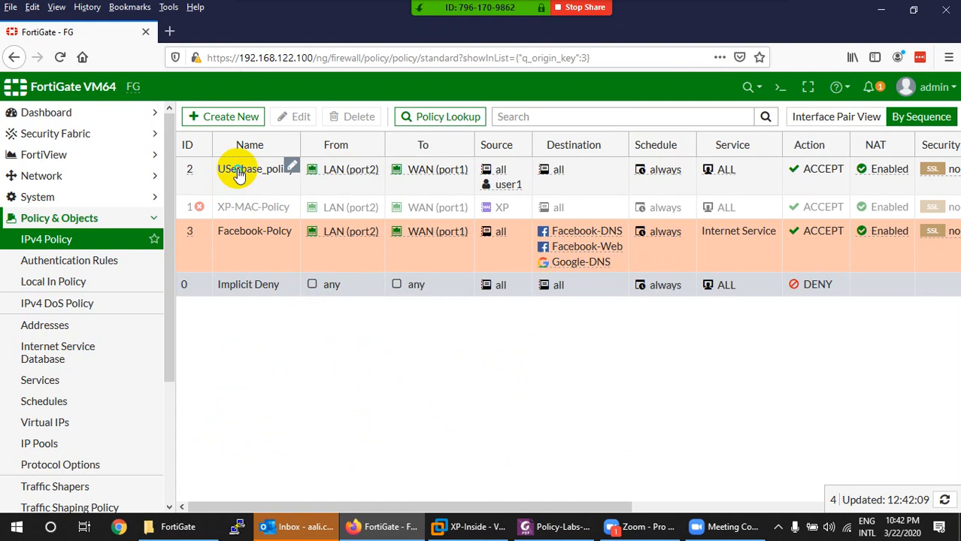
- Disable USerbase_policy and move Facebook-Polcy to the top of the policy sequence
right_click(238, 172)
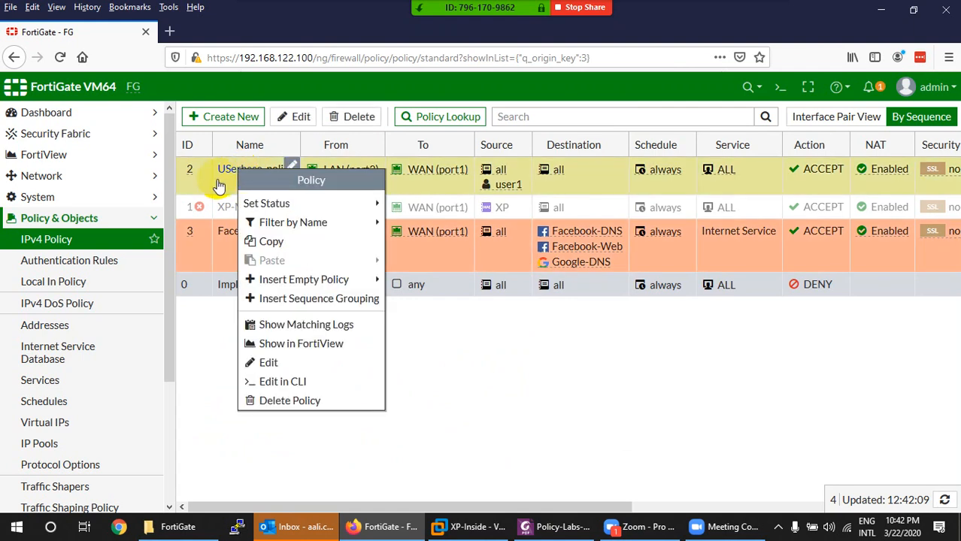
click(219, 186)
right_click(240, 180)
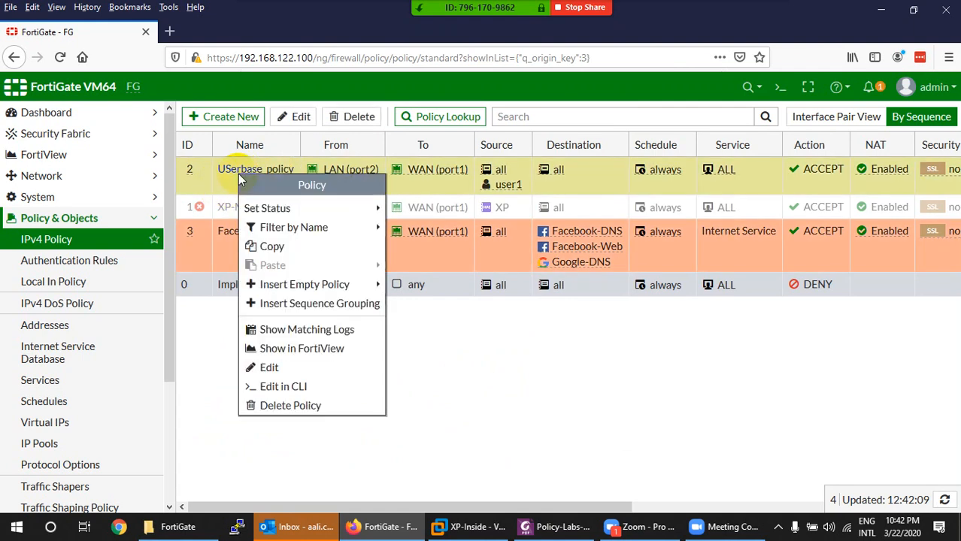
mouse_move(369, 215)
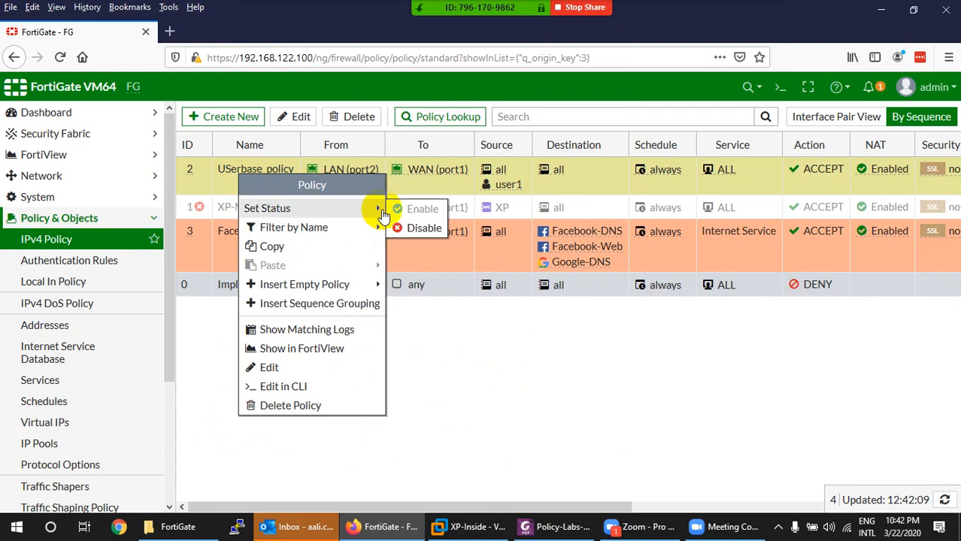
click(418, 227)
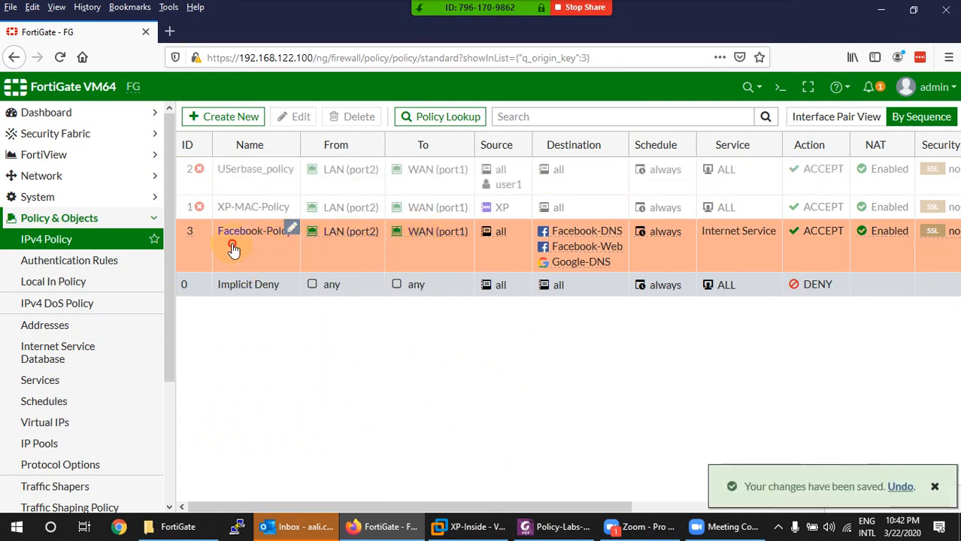
drag(193, 237, 189, 172)
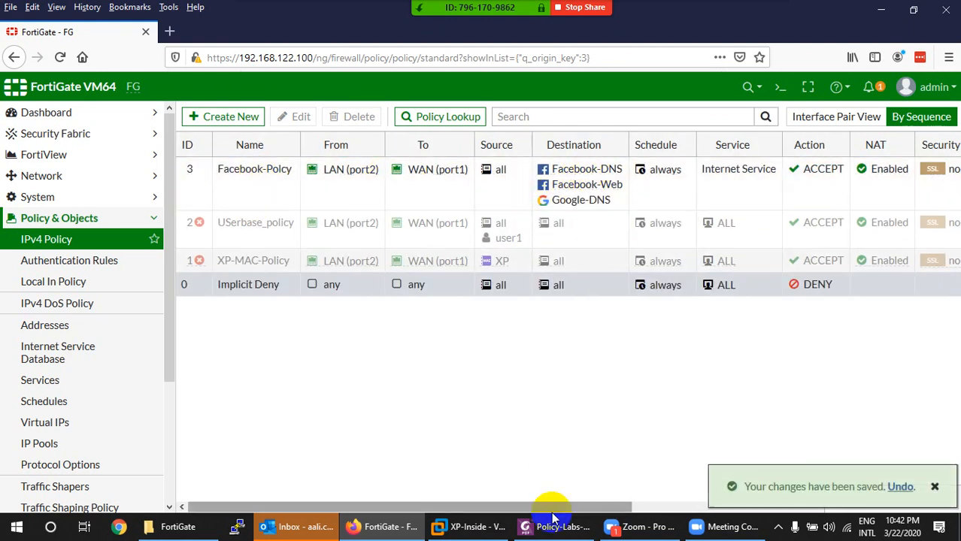
- Switch to the XP-Inside virtual machine in VMware, close the Yahoo page and browse to google.com
click(470, 527)
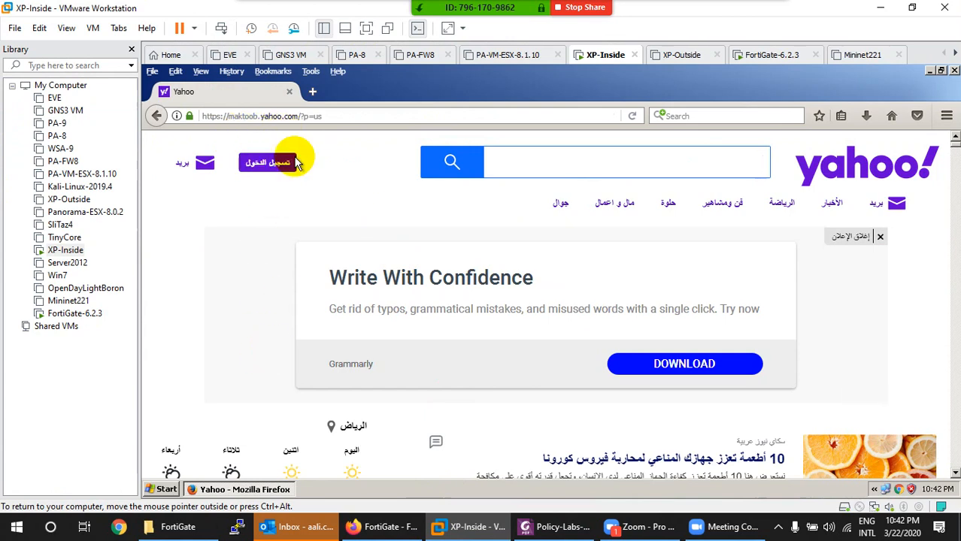
click(289, 91)
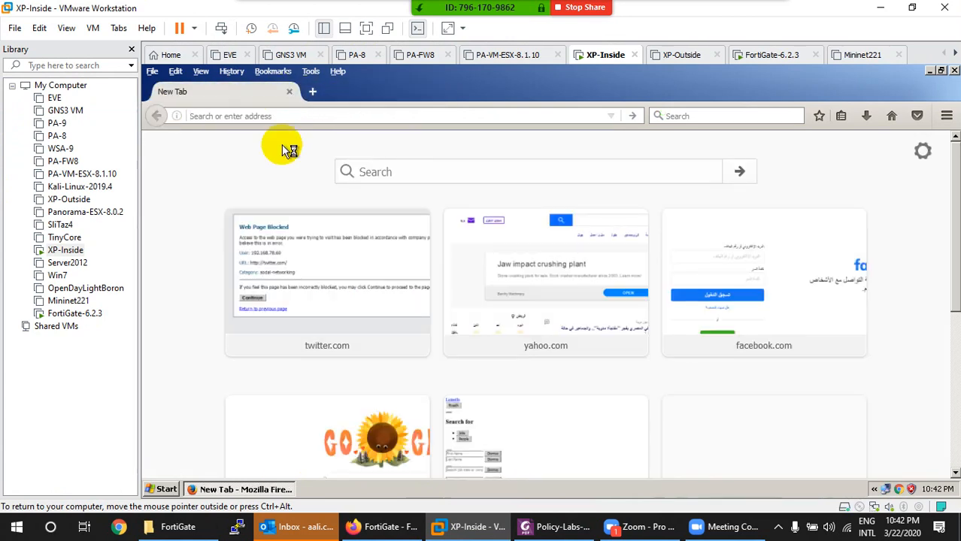
text(google.com/)
key(Return)
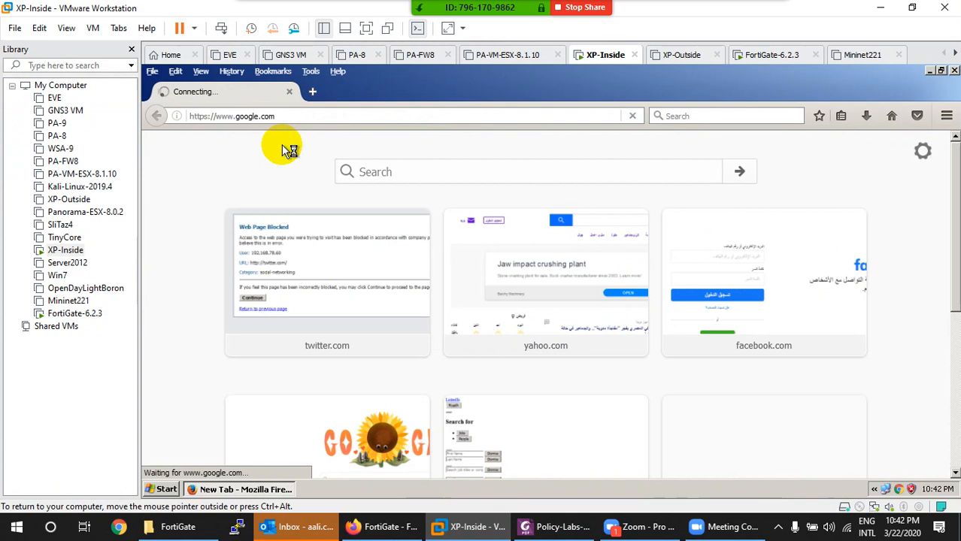
- Open linkedin.com in a new browser tab to test access to a site outside the policy
click(312, 92)
text(a)
key(BackSpace)
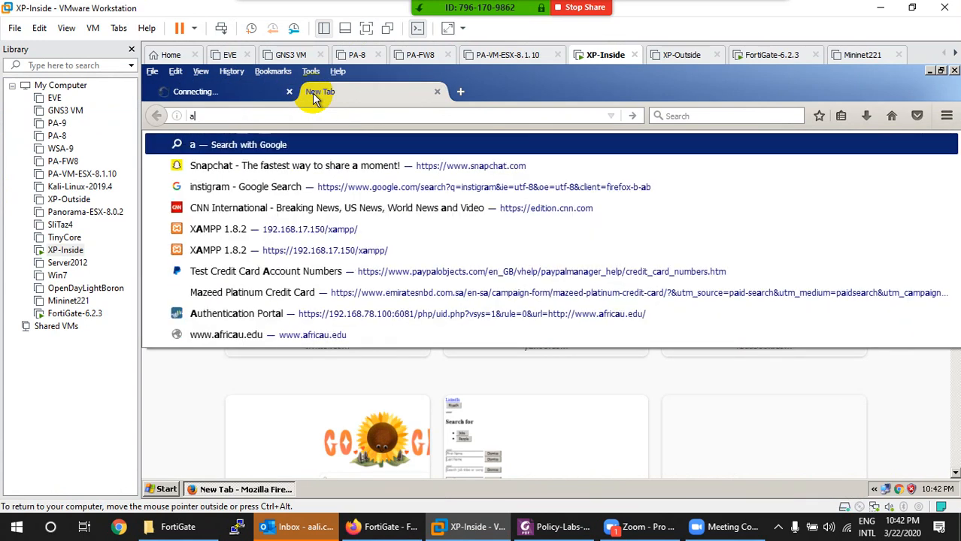
key(BackSpace)
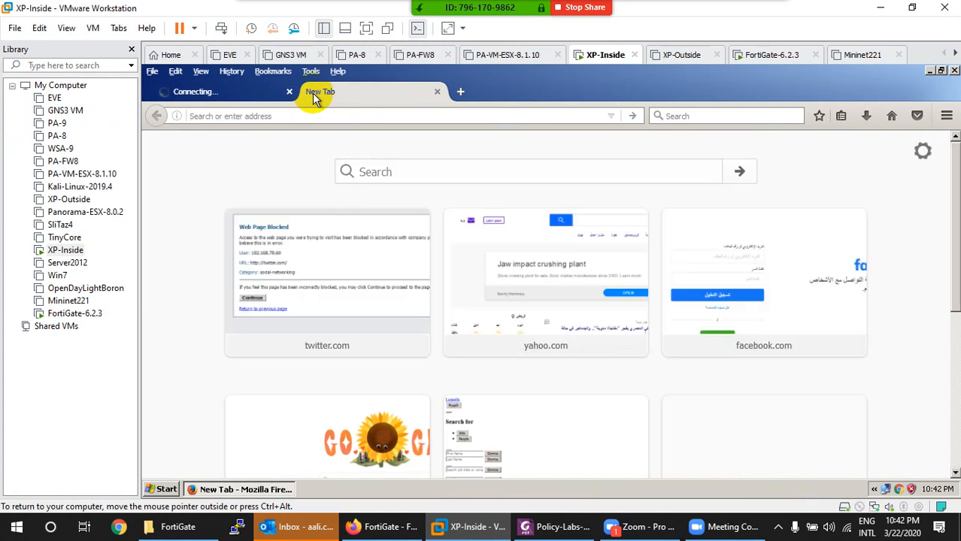
text(linkedin.com/)
key(Return)
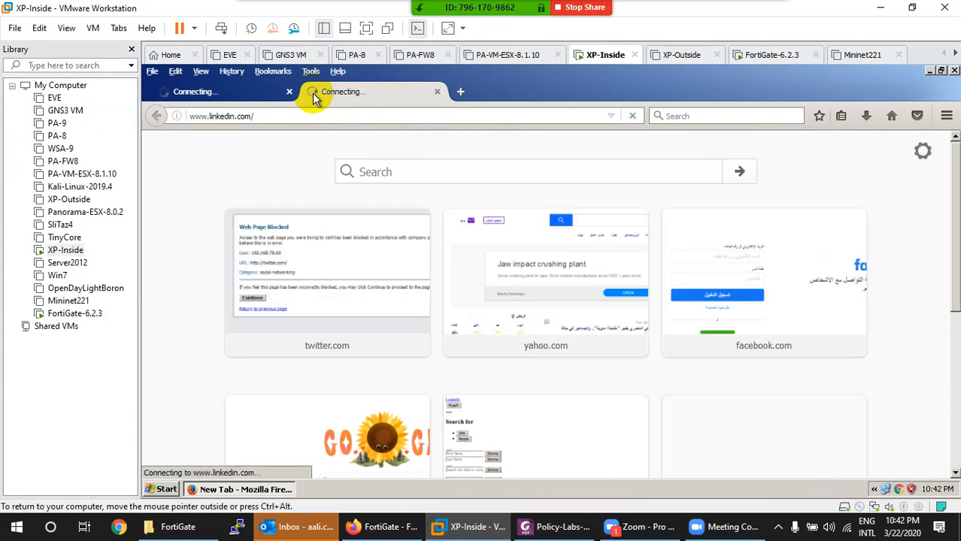
- Open facebook.com in another new tab and compare how the Google, LinkedIn and Facebook pages load
click(458, 91)
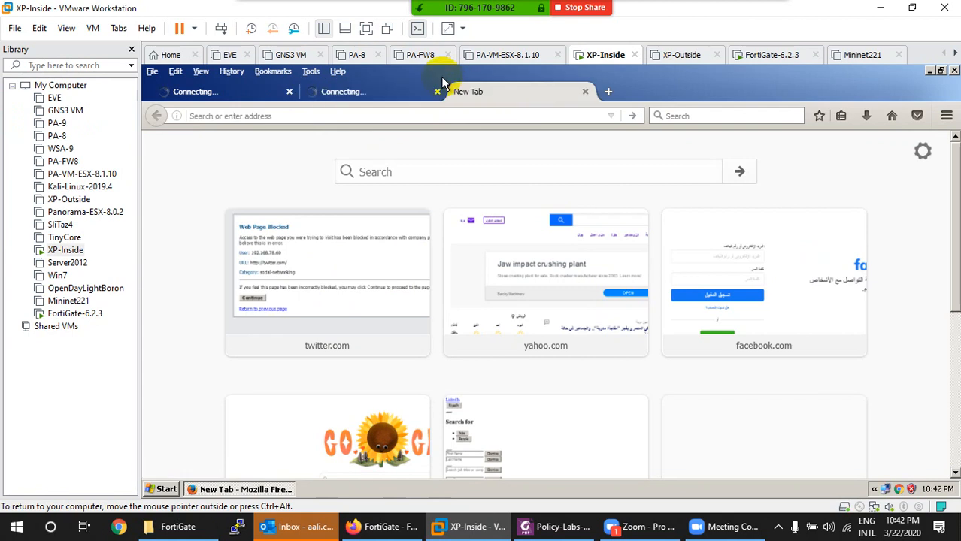
text(fac)
key(Return)
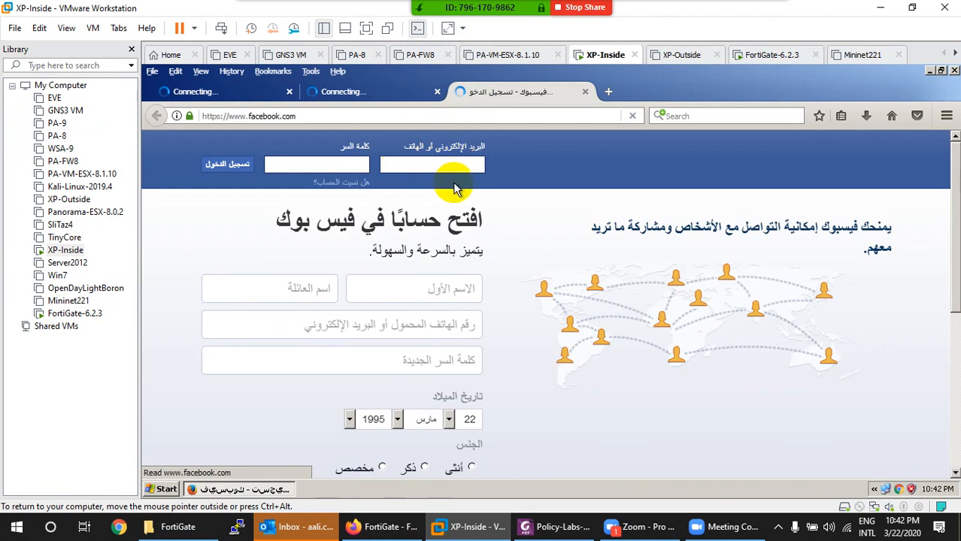
click(384, 99)
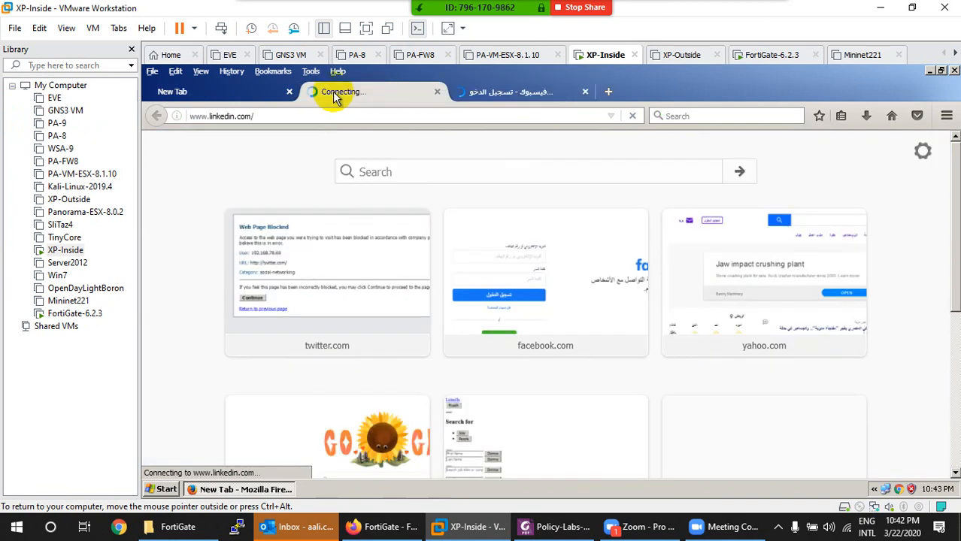
click(226, 100)
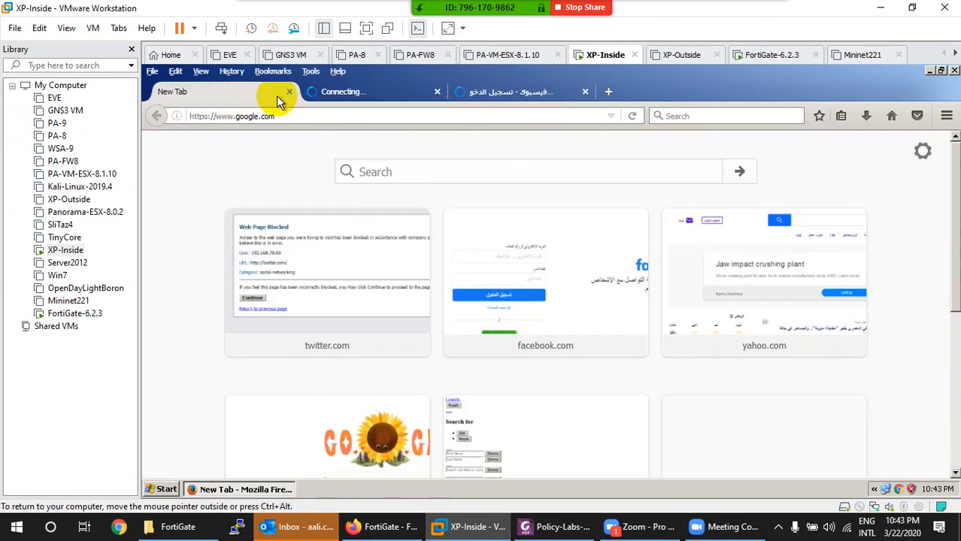
click(346, 92)
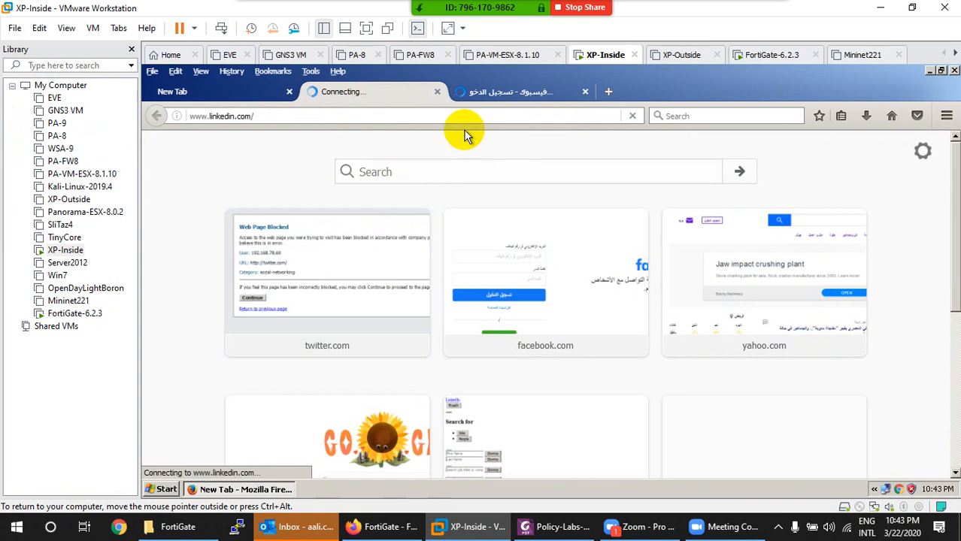
click(515, 100)
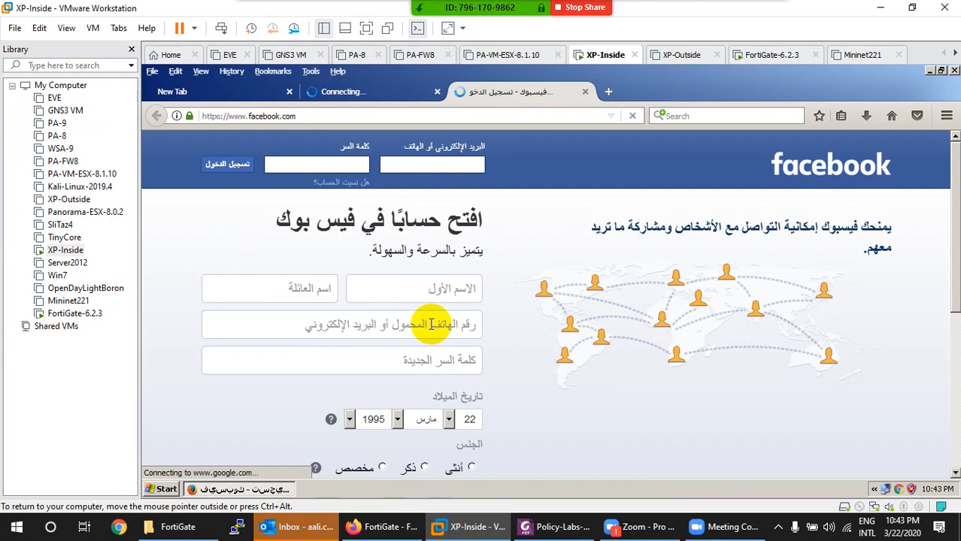
- Switch back to the FortiGate console and examine the destination, logging and traffic columns of the IPv4 policies
click(379, 526)
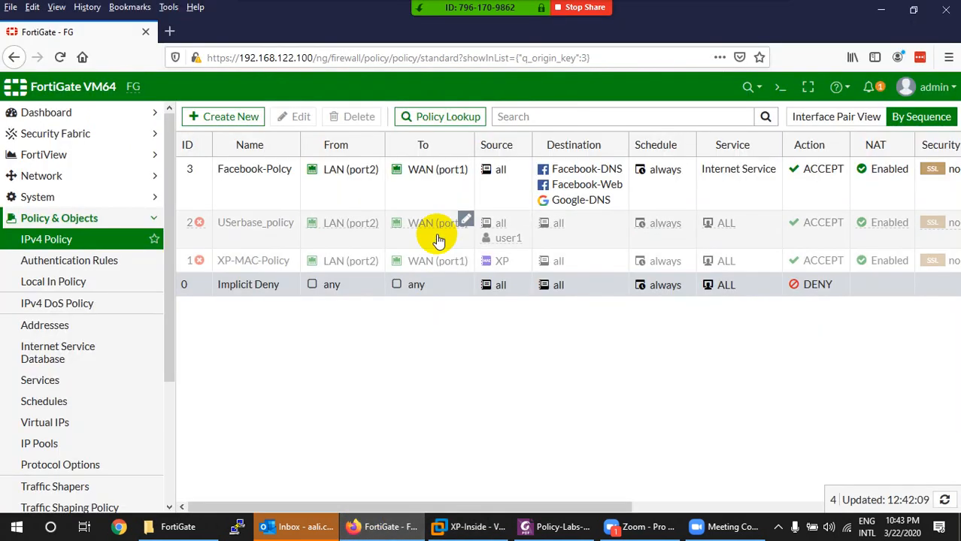
mouse_move(594, 177)
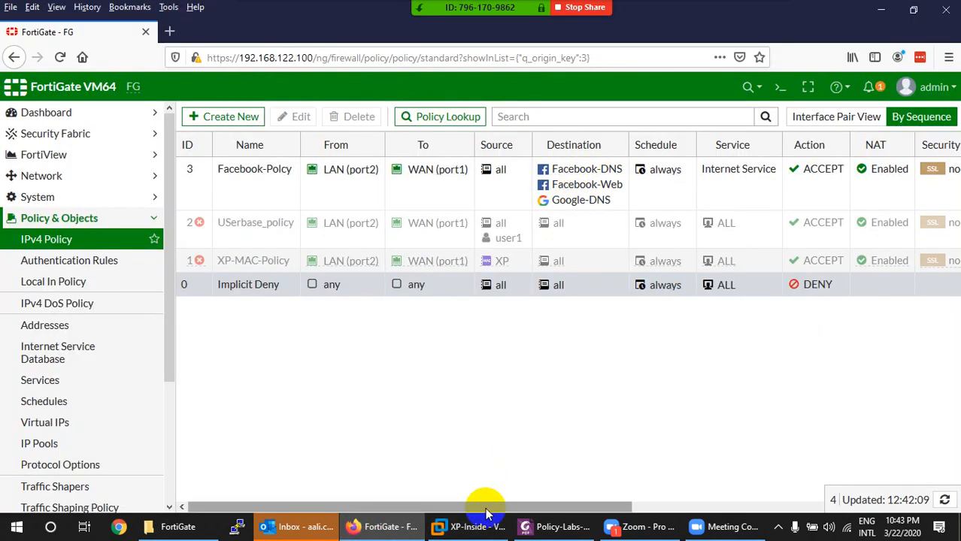
drag(540, 508, 659, 485)
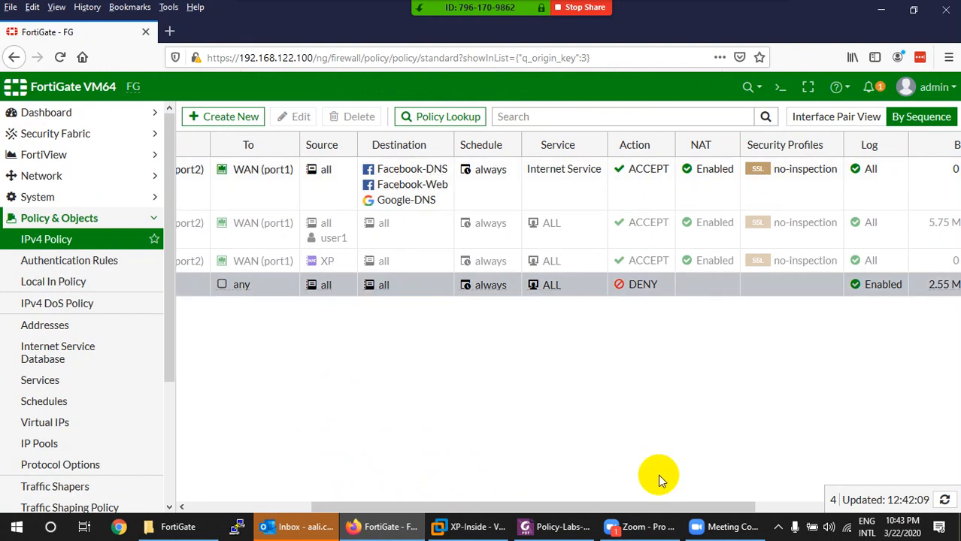
- Check the bytes and hit count of the IPv4 policies, and open Facebook-Polcy for editing
drag(647, 501, 791, 496)
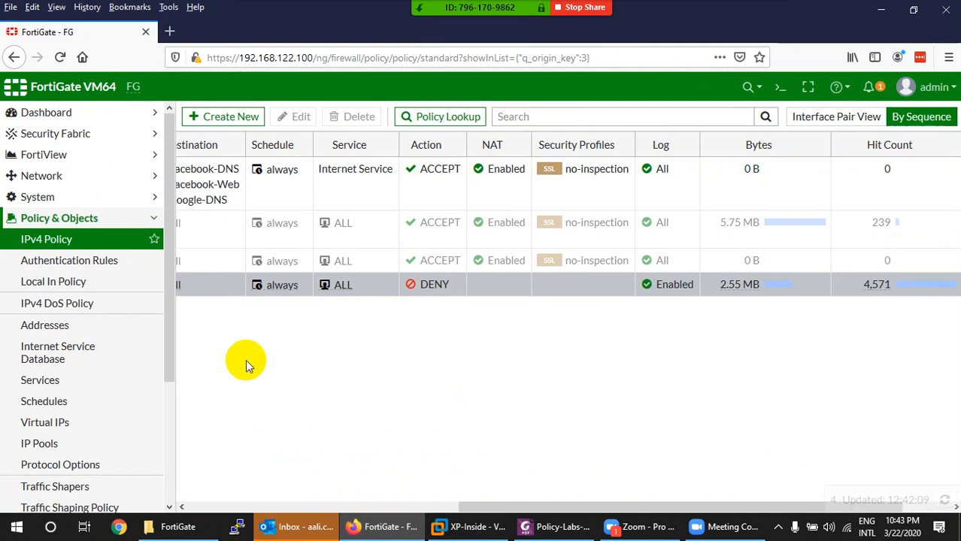
drag(518, 500, 211, 447)
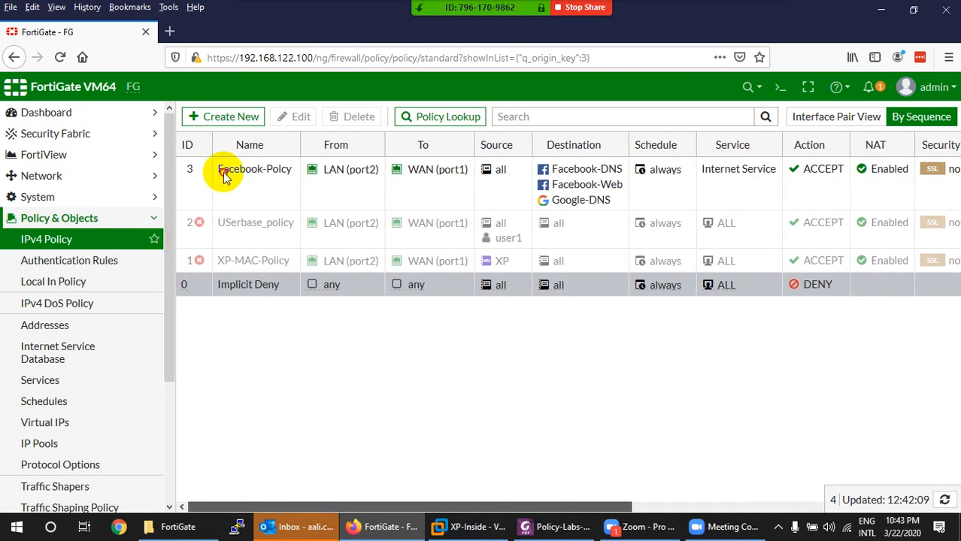
click(250, 183)
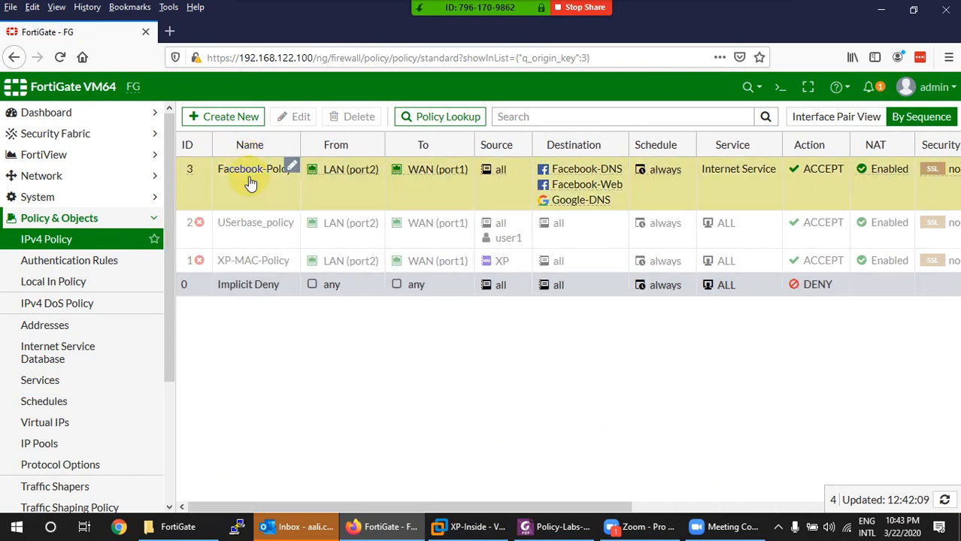
double_click(249, 184)
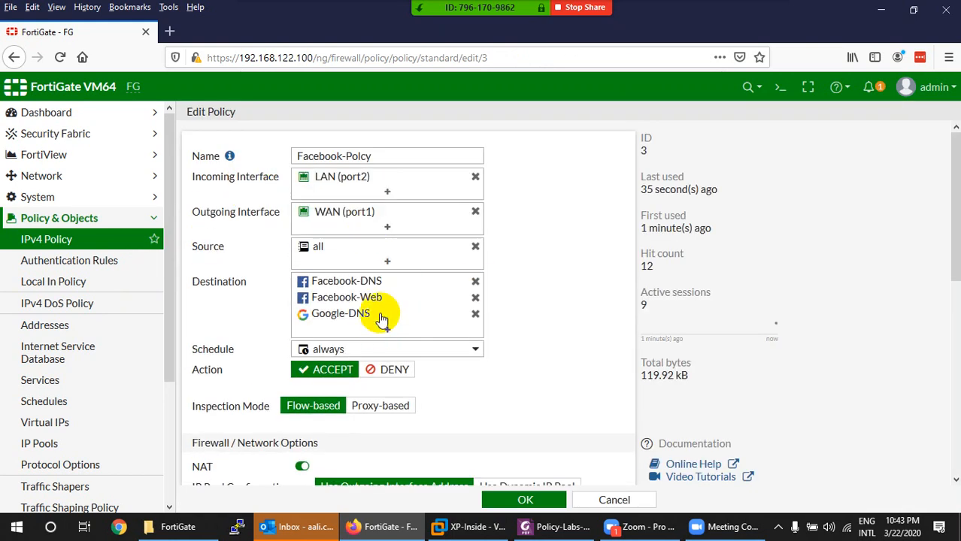
- Examine the Facebook Internet Service entries available for the policy's destination, from Facebook-DNS to Facebook-Whatsapp
click(368, 322)
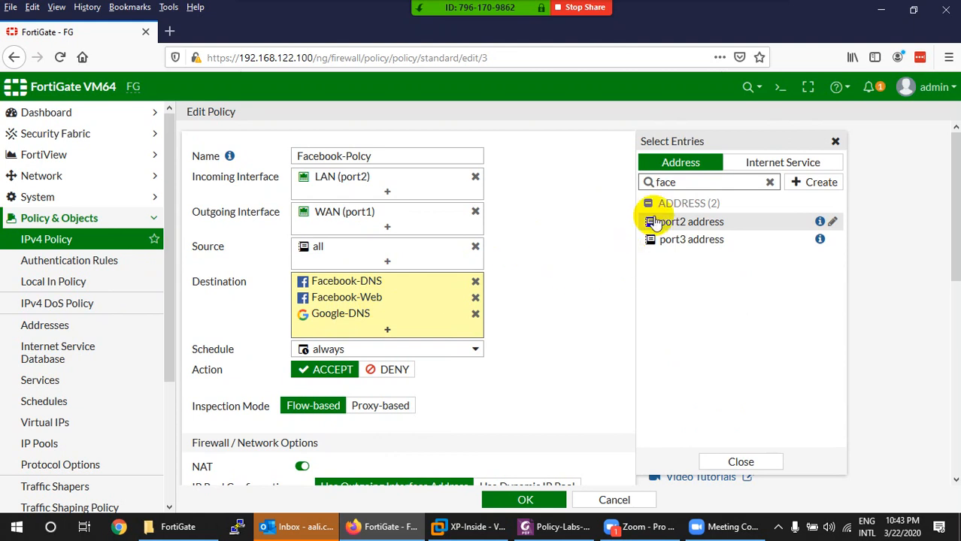
click(759, 164)
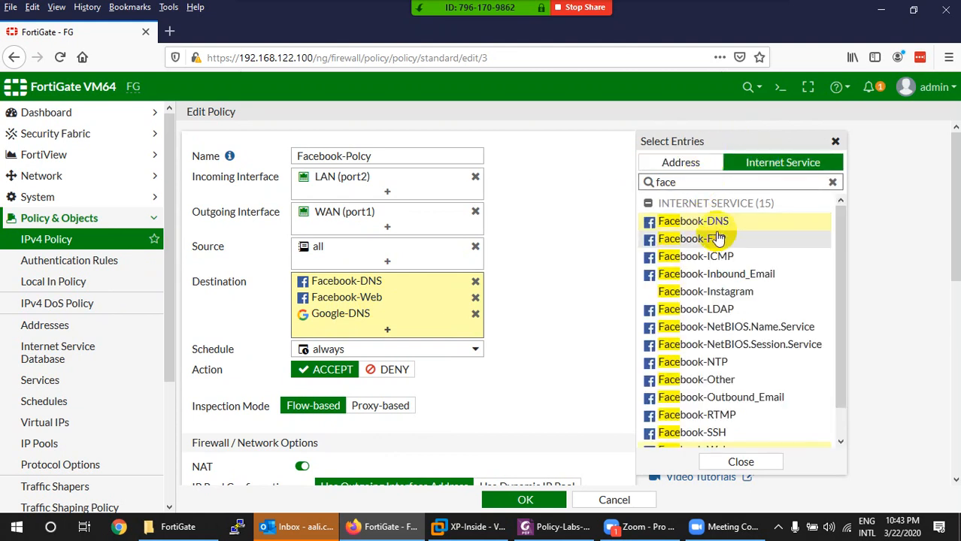
mouse_move(724, 248)
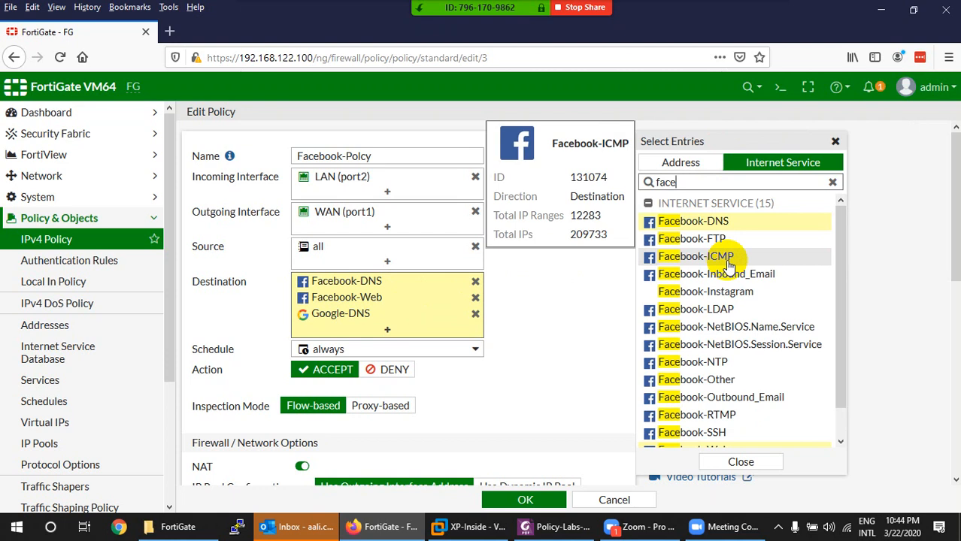
scroll(752, 392, down, 1)
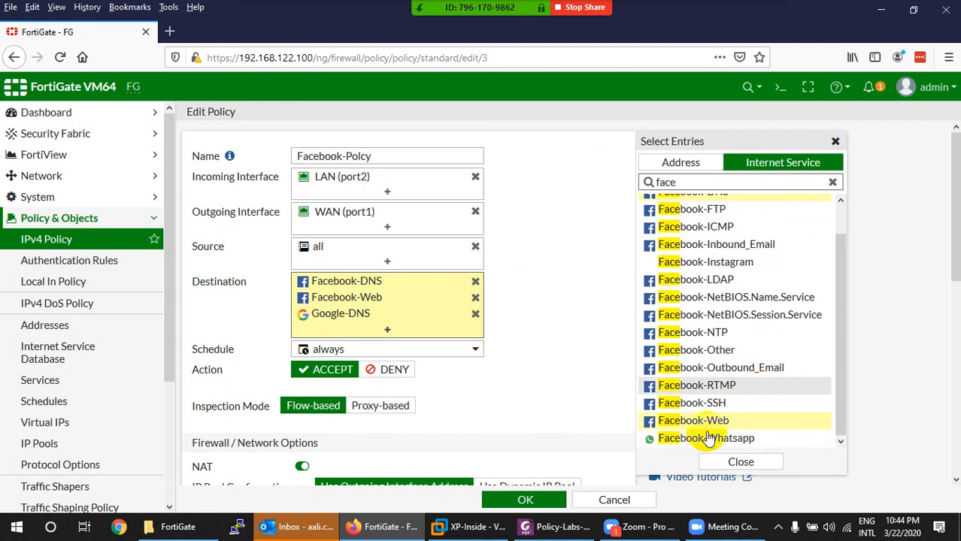
scroll(711, 300, up, 2)
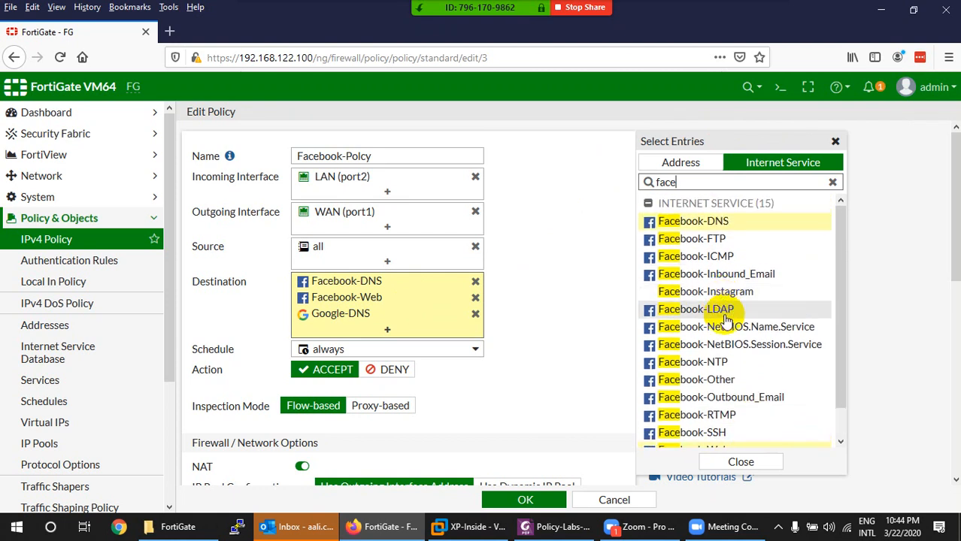
scroll(744, 350, down, 2)
mouse_move(731, 391)
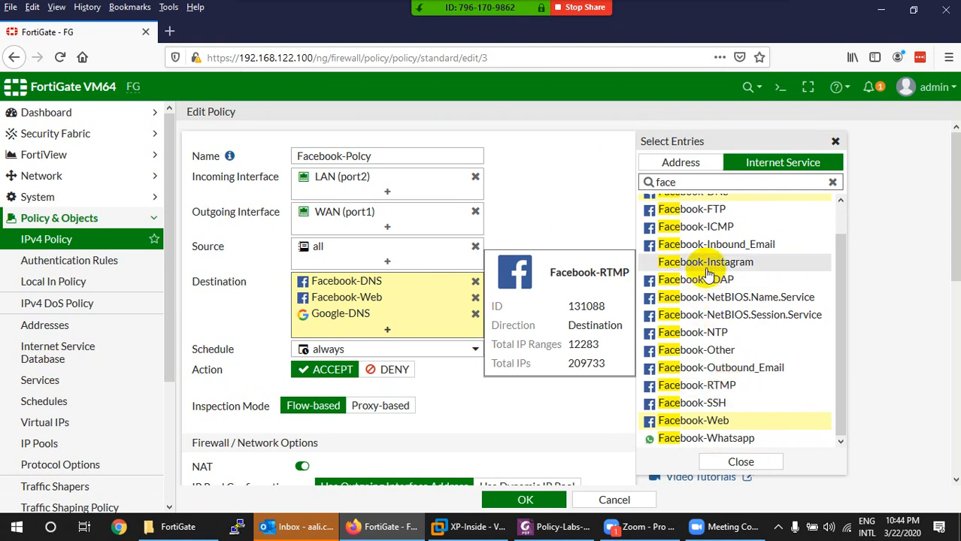
scroll(707, 365, down, 5)
scroll(704, 344, up, 2)
- Search the destination's Internet Services for google, review the matching entries, and clear the search
double_click(691, 183)
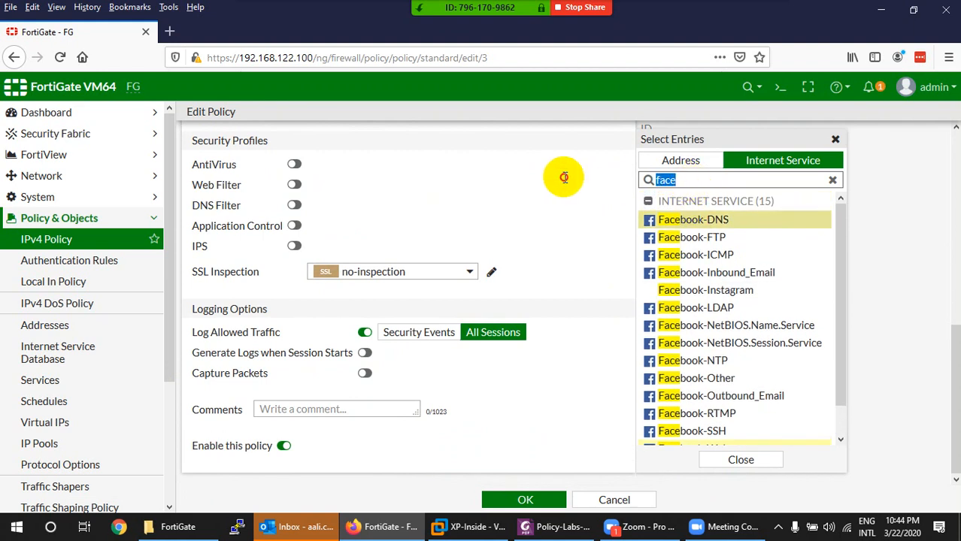
text(g)
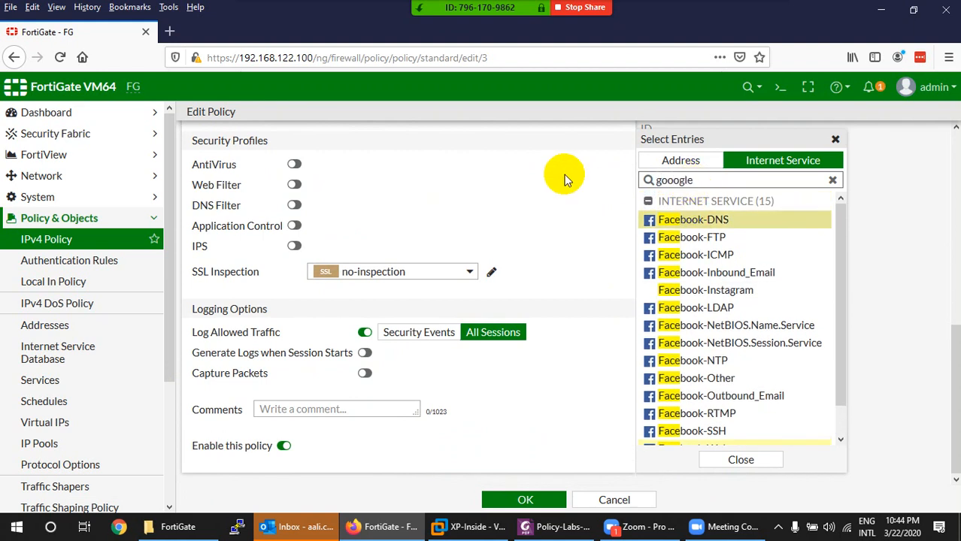
text(oogl)
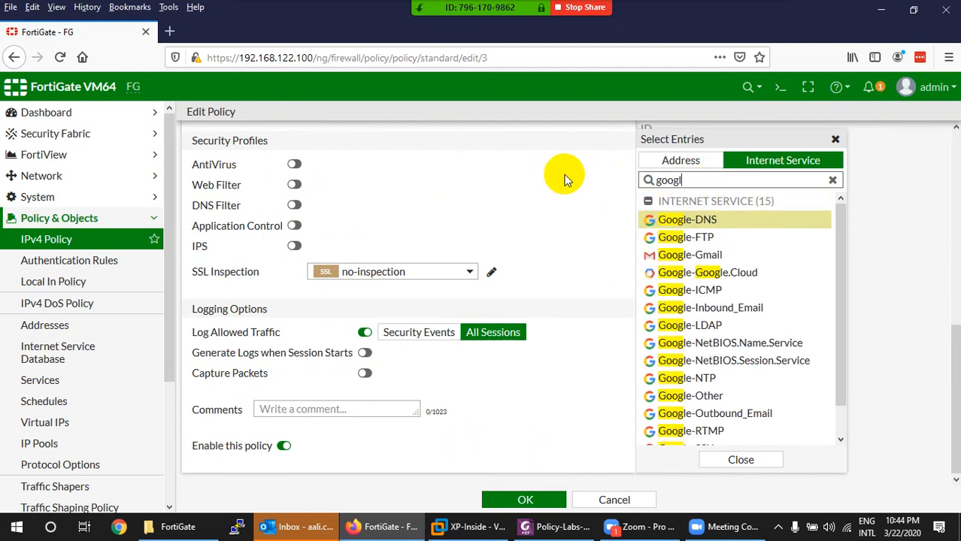
text(e)
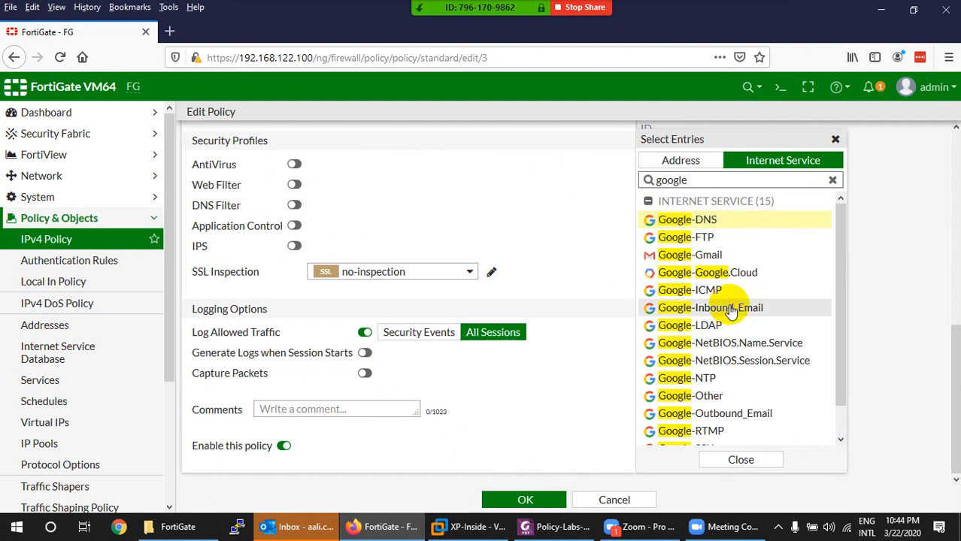
mouse_move(731, 311)
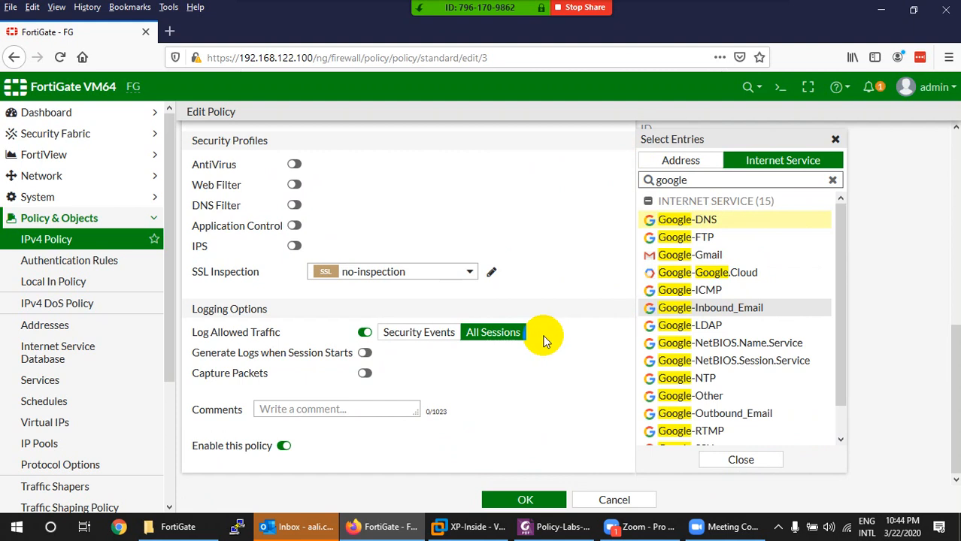
scroll(658, 331, down, 2)
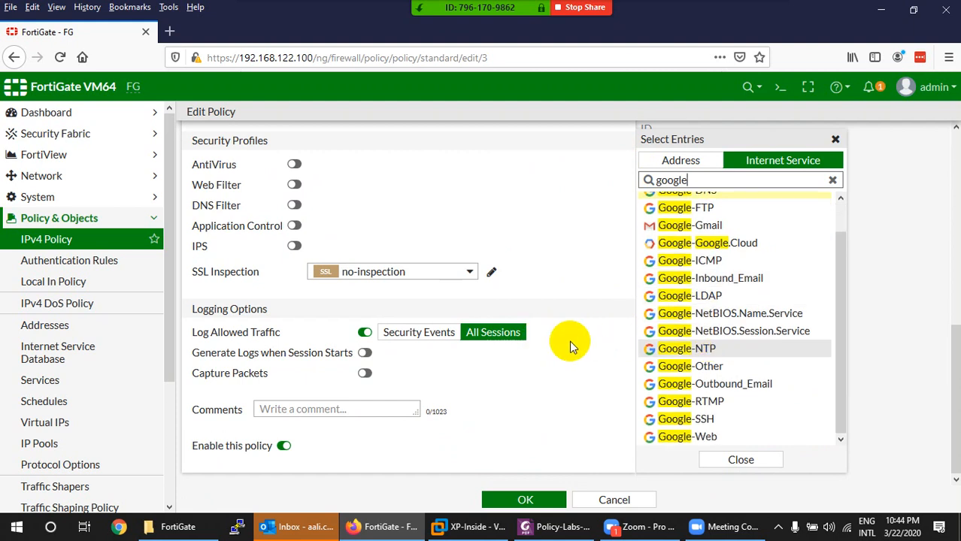
scroll(492, 281, up, 5)
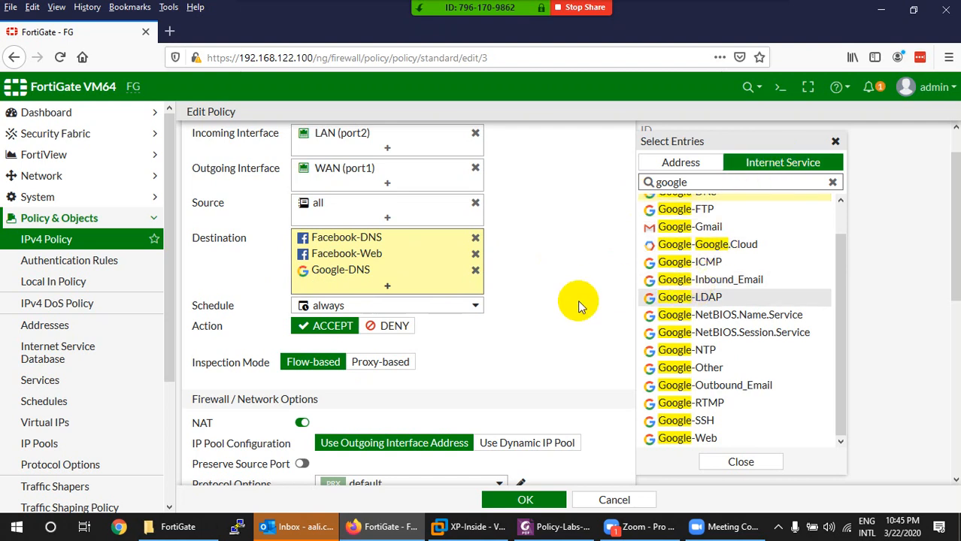
scroll(578, 300, up, 1)
scroll(728, 277, up, 1)
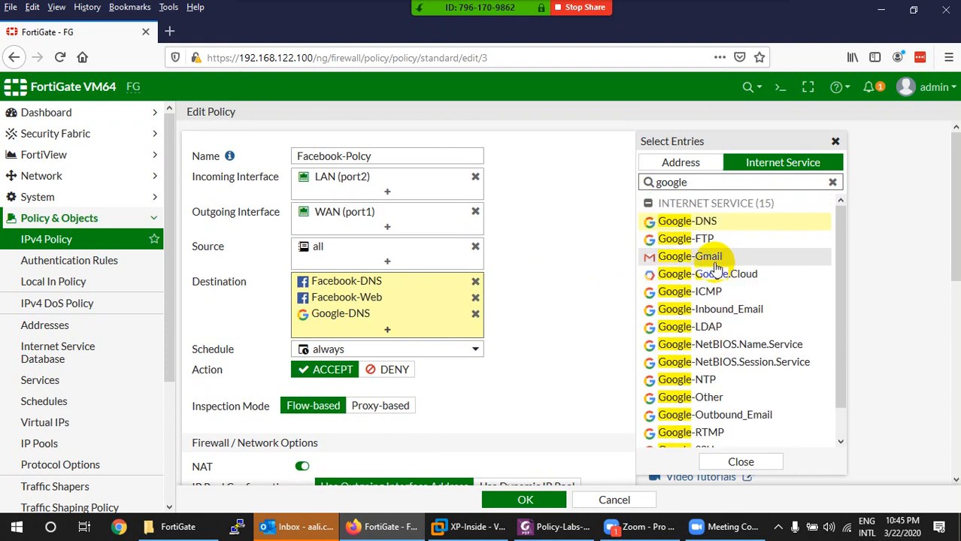
mouse_move(714, 242)
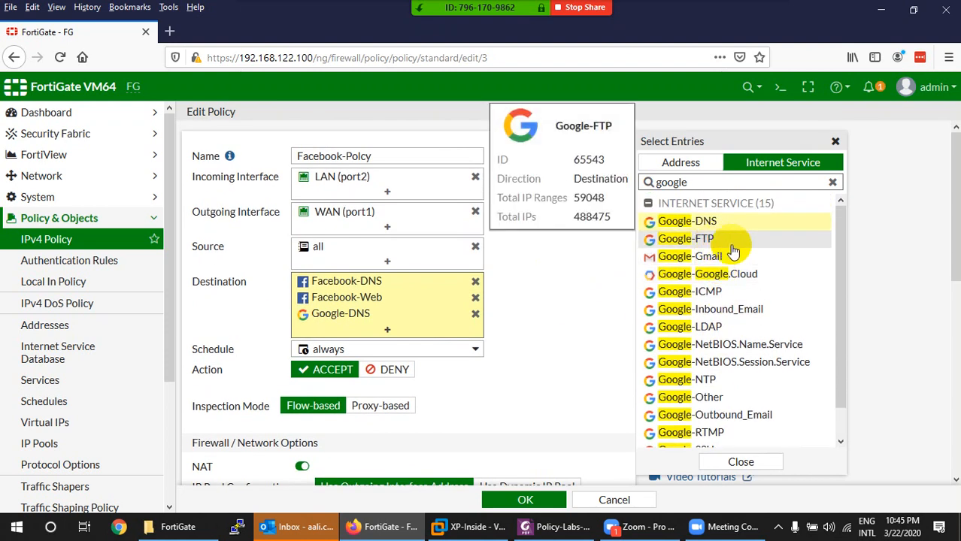
scroll(751, 307, down, 1)
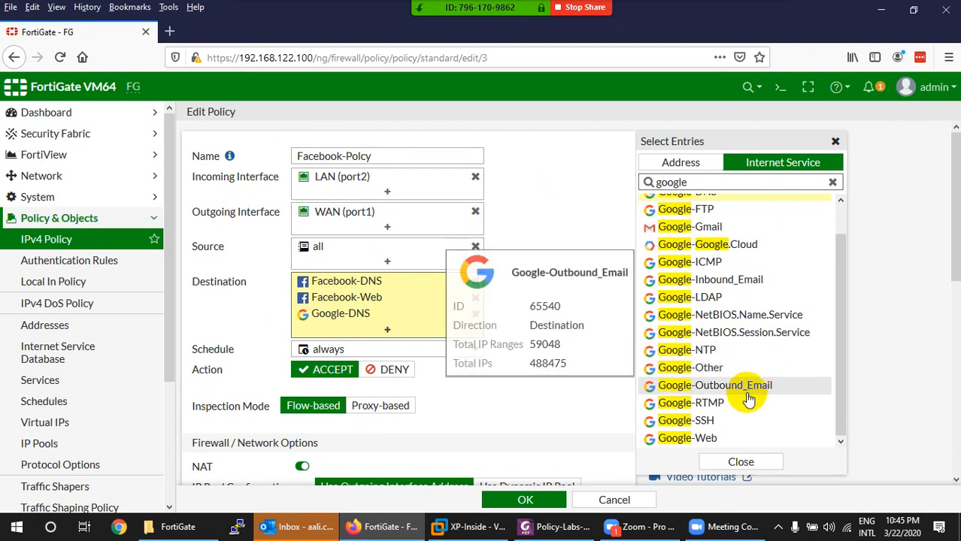
scroll(751, 395, down, 3)
scroll(564, 316, up, 3)
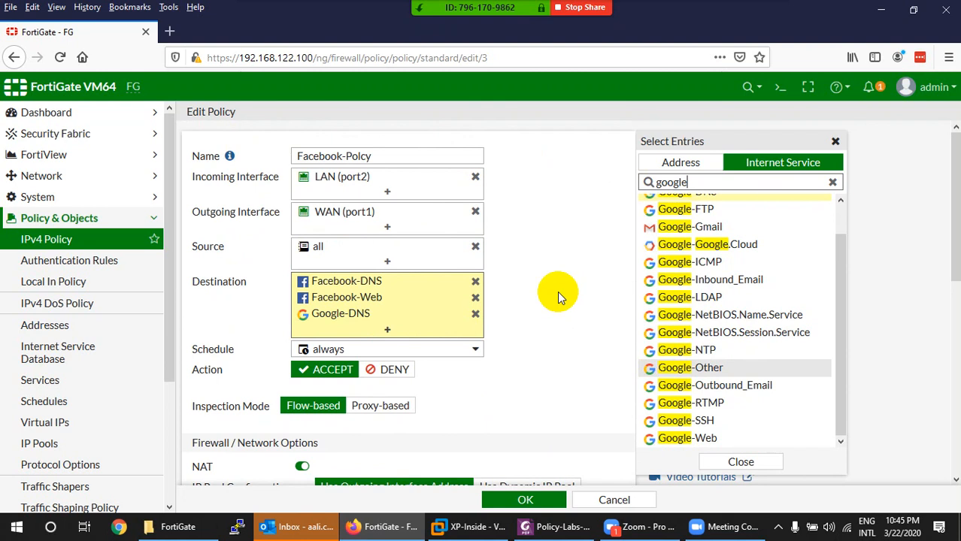
click(833, 182)
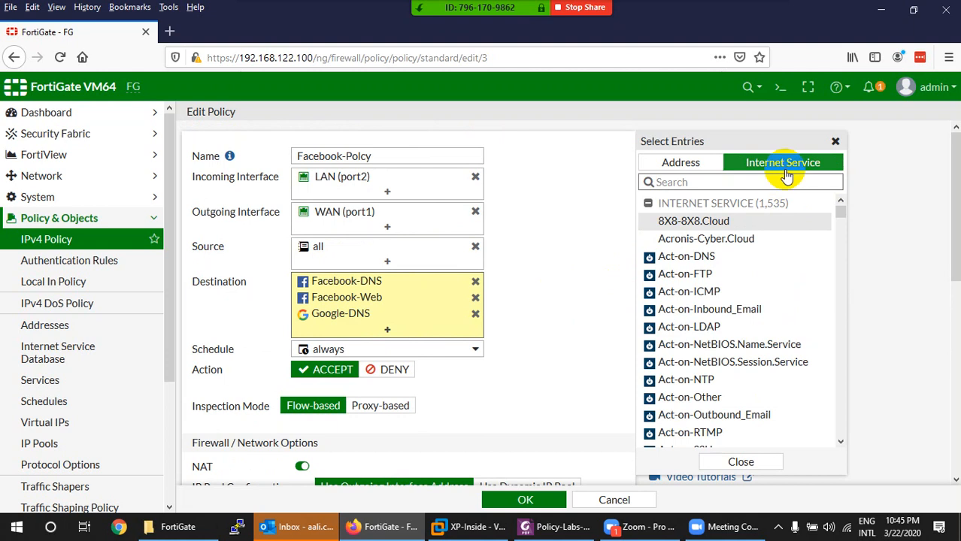
- Switch to the Policy-Labs PDF and read the "Policy with Internet Service" notes on its first page
click(545, 527)
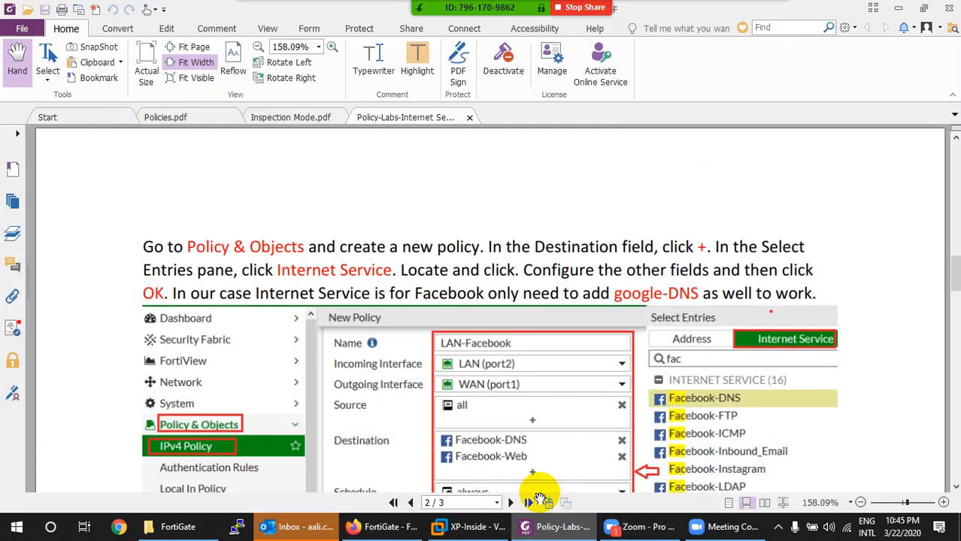
scroll(485, 285, up, 15)
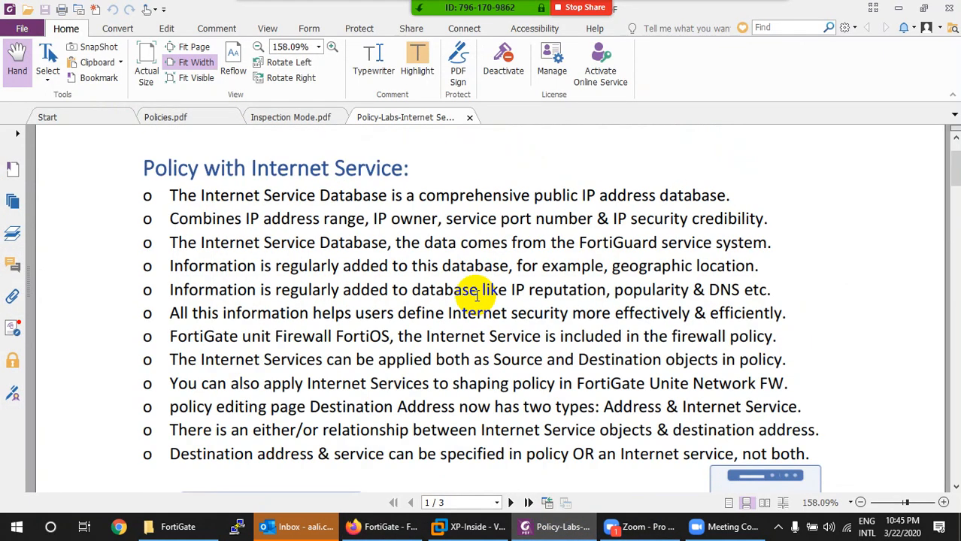
scroll(476, 296, up, 2)
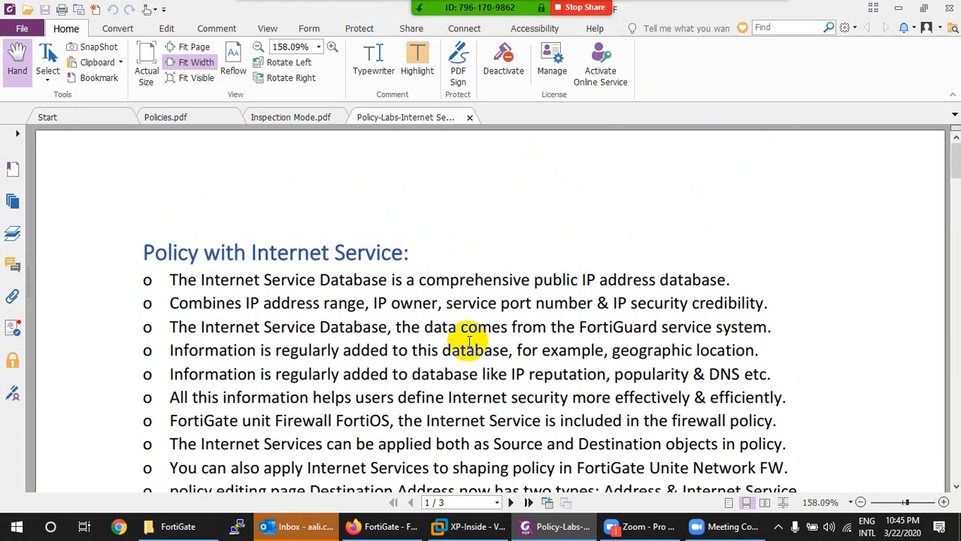
scroll(469, 342, down, 2)
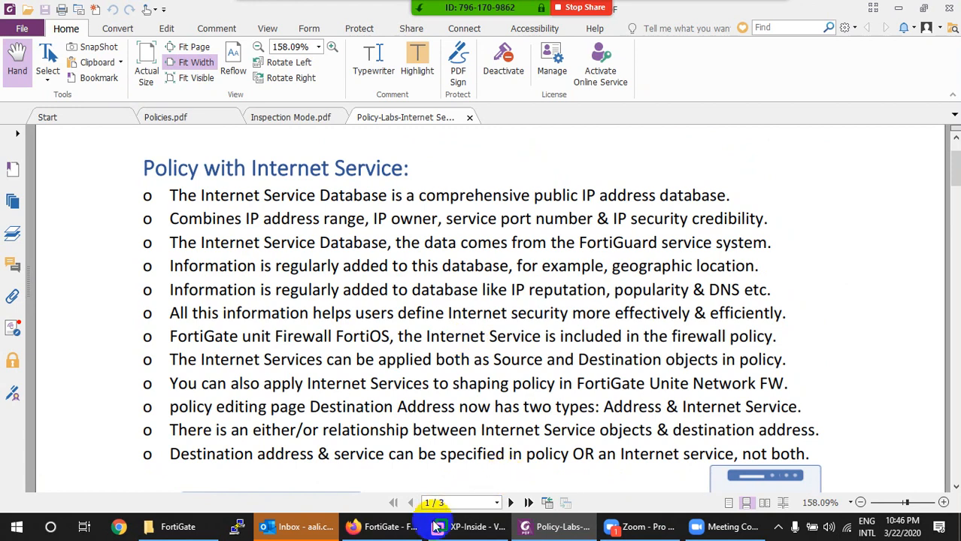
- Back in the FortiGate policy editor, set the incoming interface to WAN (port1) and the outgoing interface to LAN (port2)
click(383, 526)
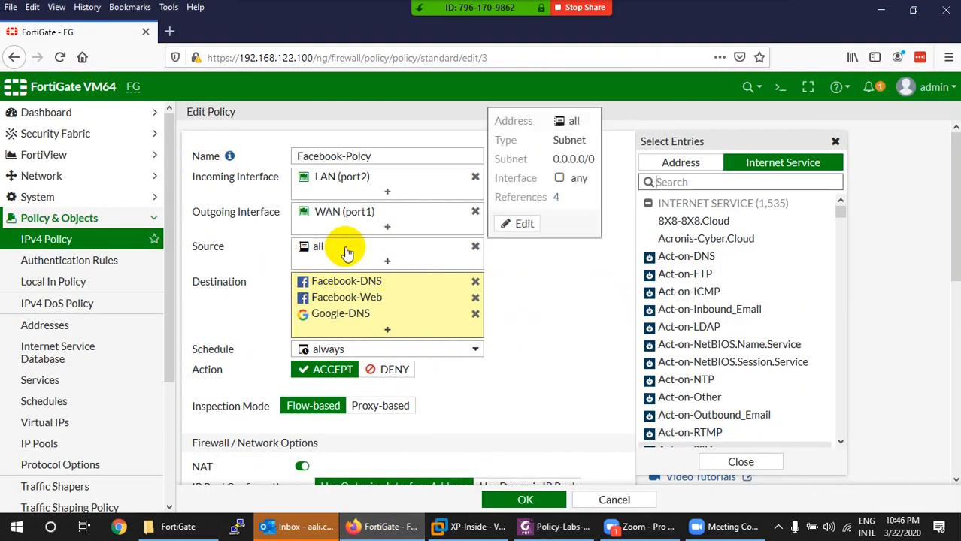
click(363, 188)
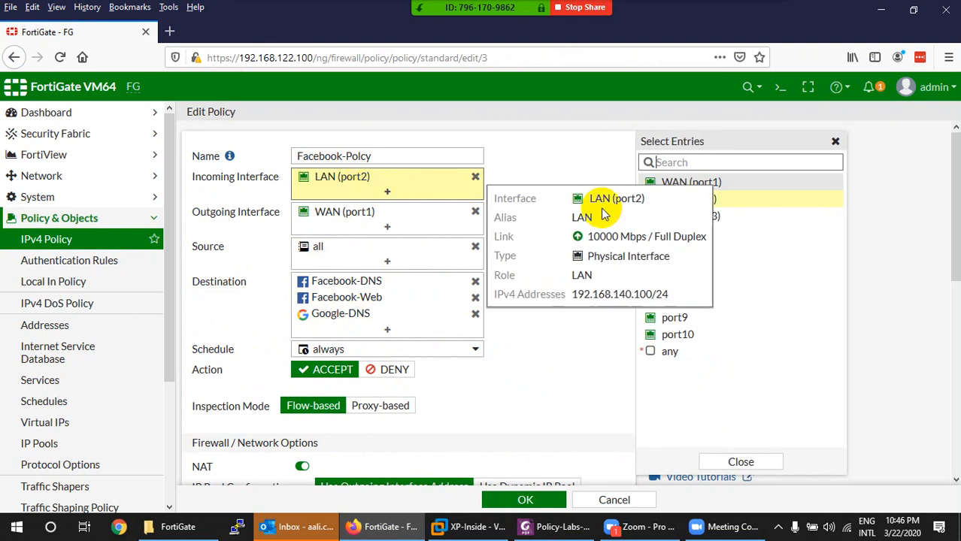
click(675, 184)
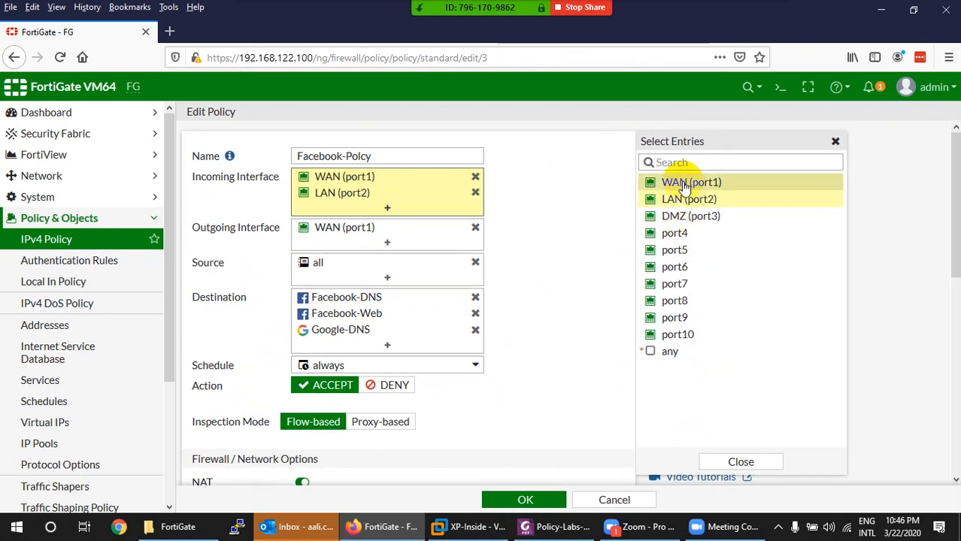
click(475, 192)
click(400, 221)
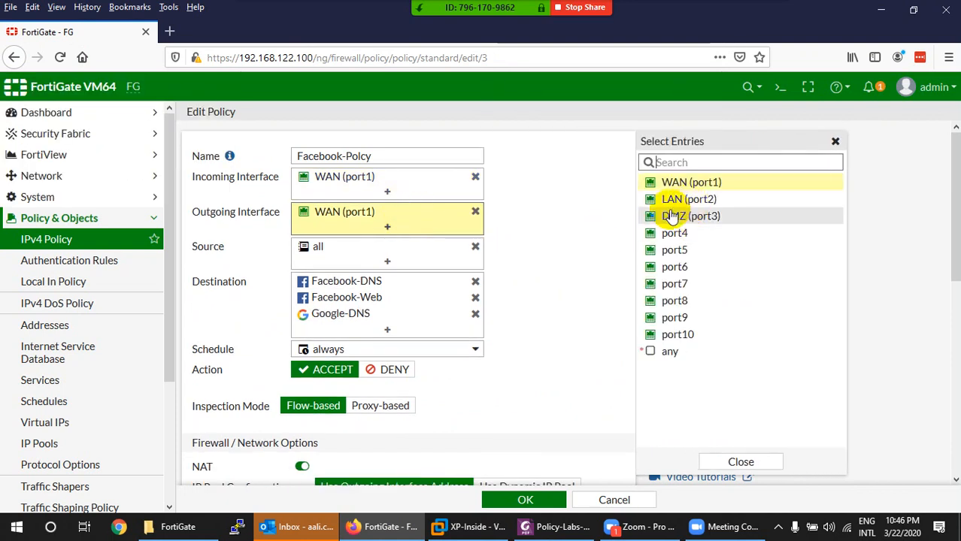
click(680, 201)
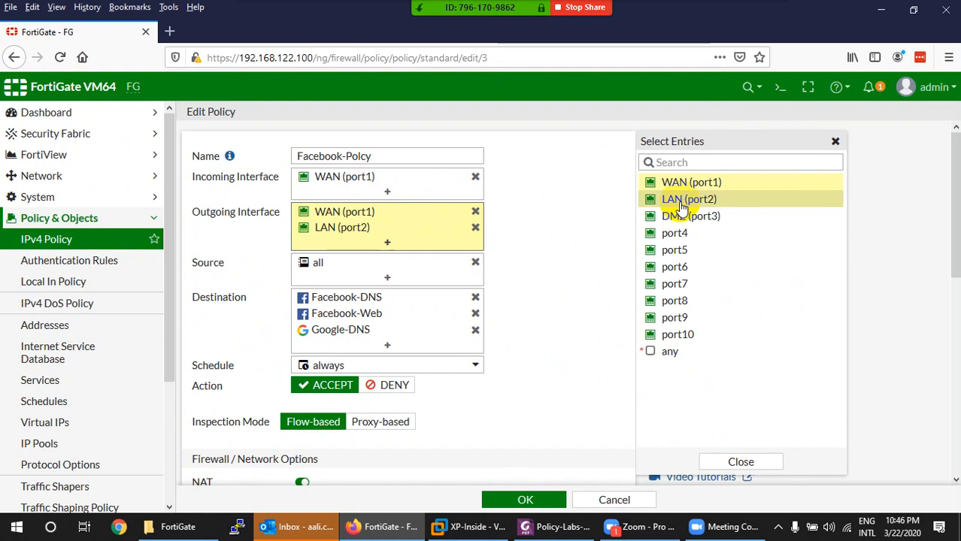
click(475, 212)
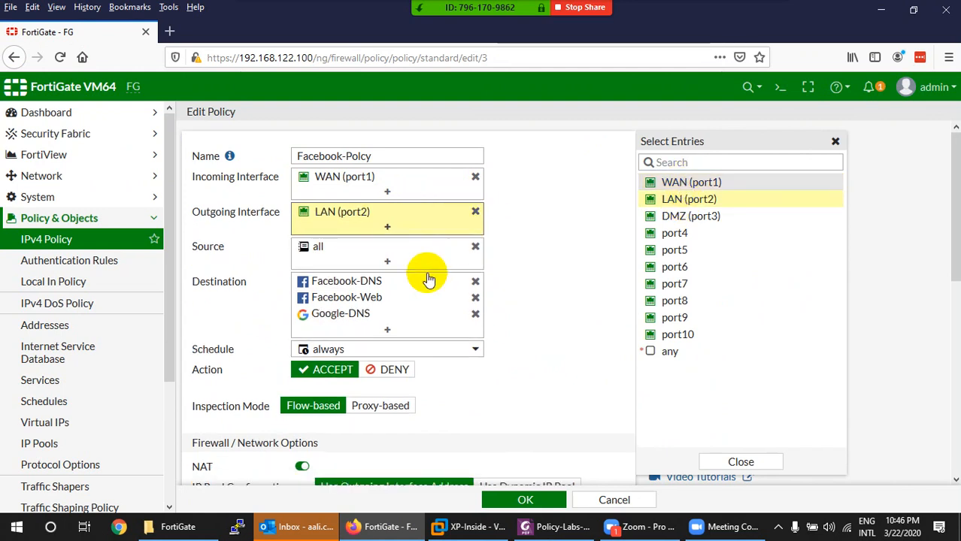
- Replace the policy's source with the Google-Gmail Internet Service and remove the Facebook-DNS, Facebook-Web and Google-DNS destinations
click(389, 260)
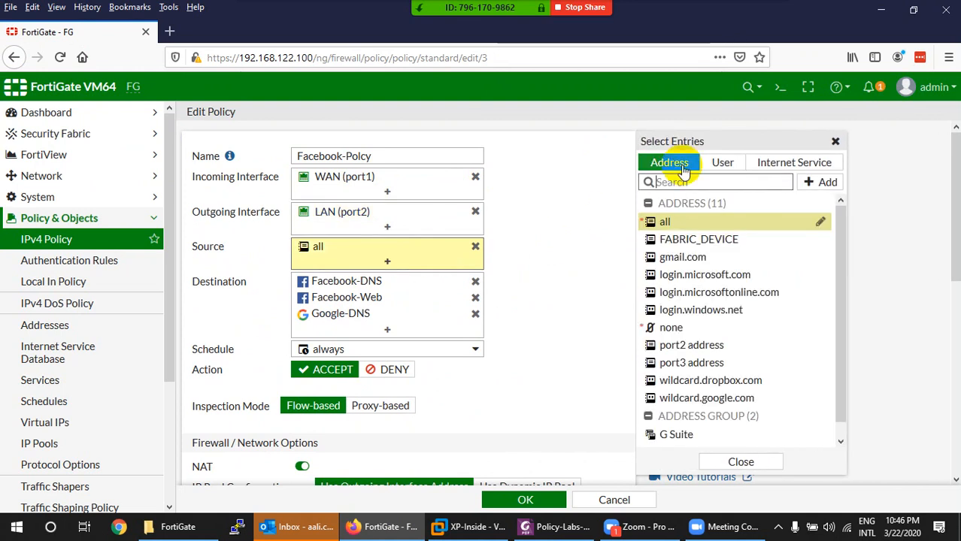
click(788, 167)
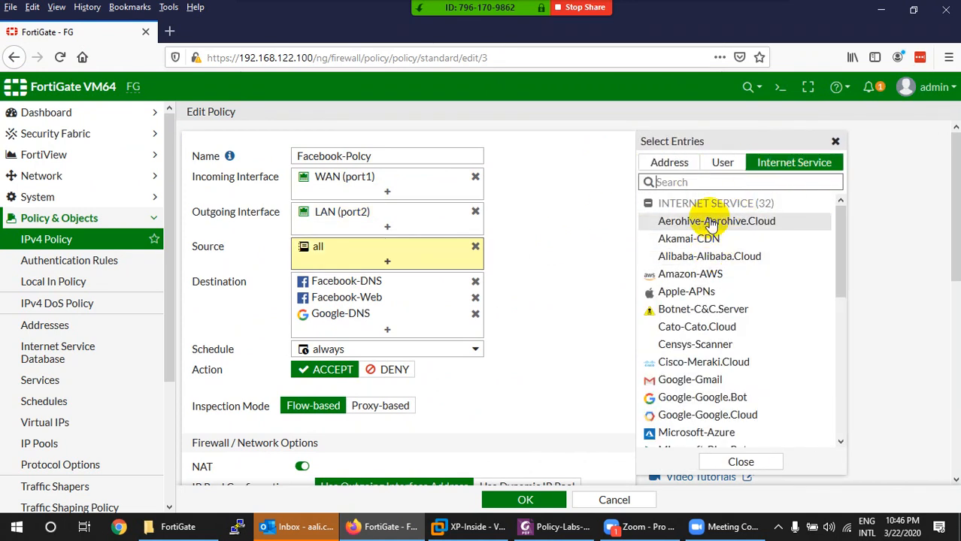
click(680, 382)
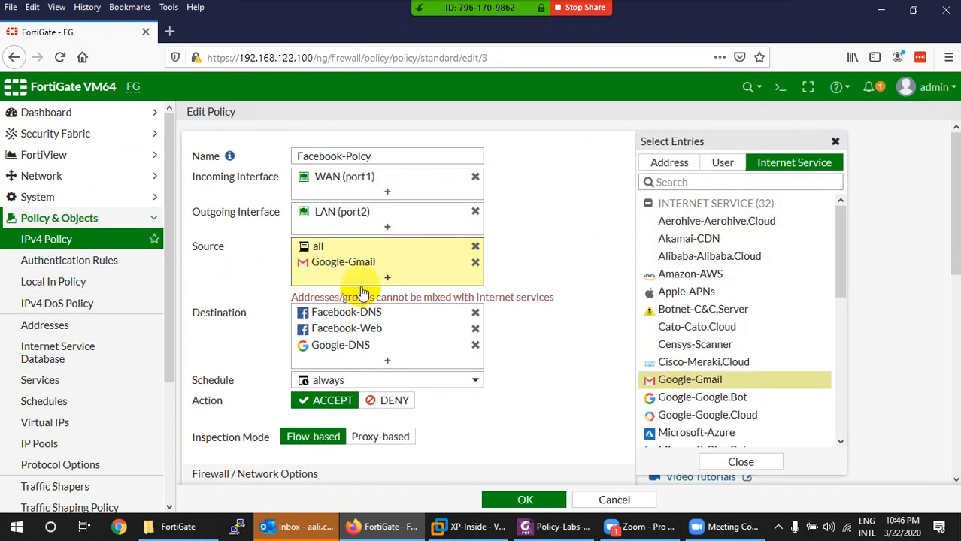
click(476, 313)
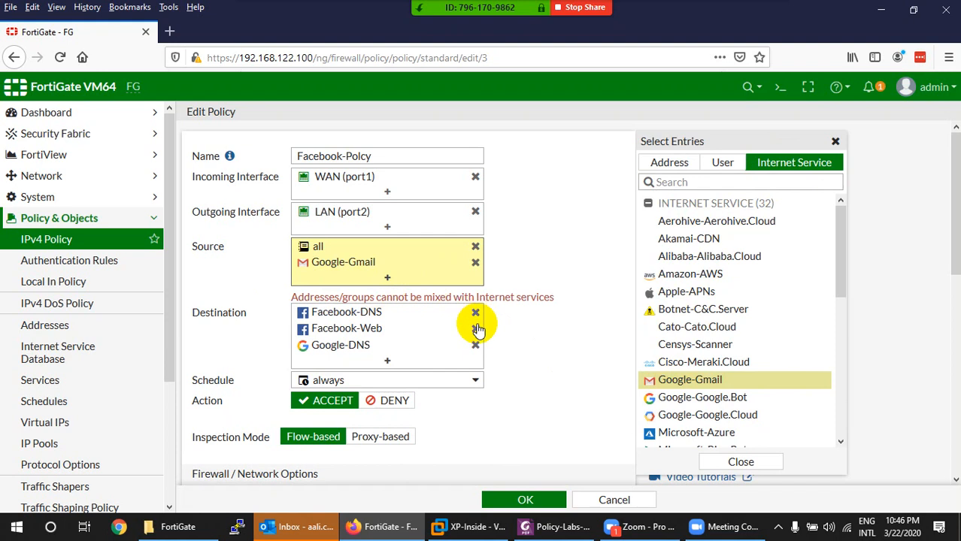
click(477, 328)
click(475, 313)
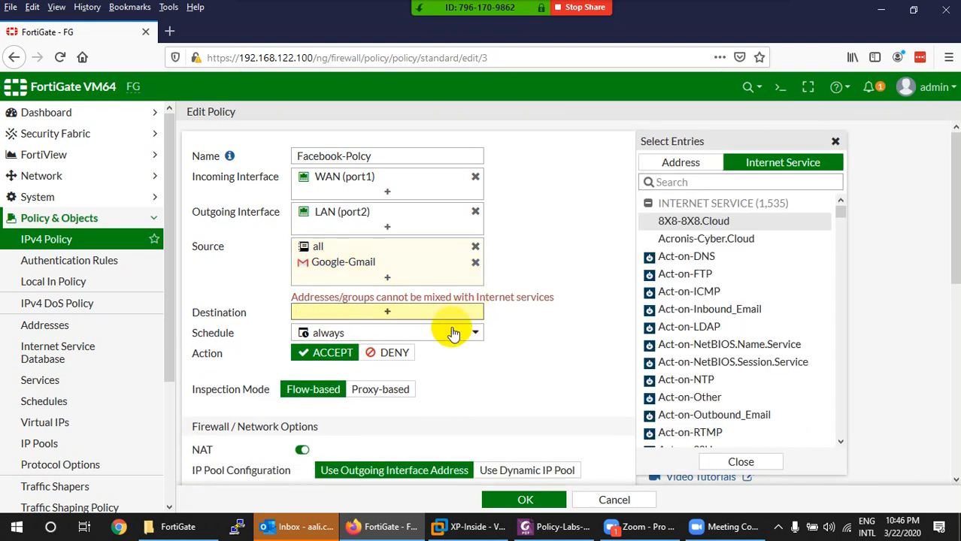
click(475, 248)
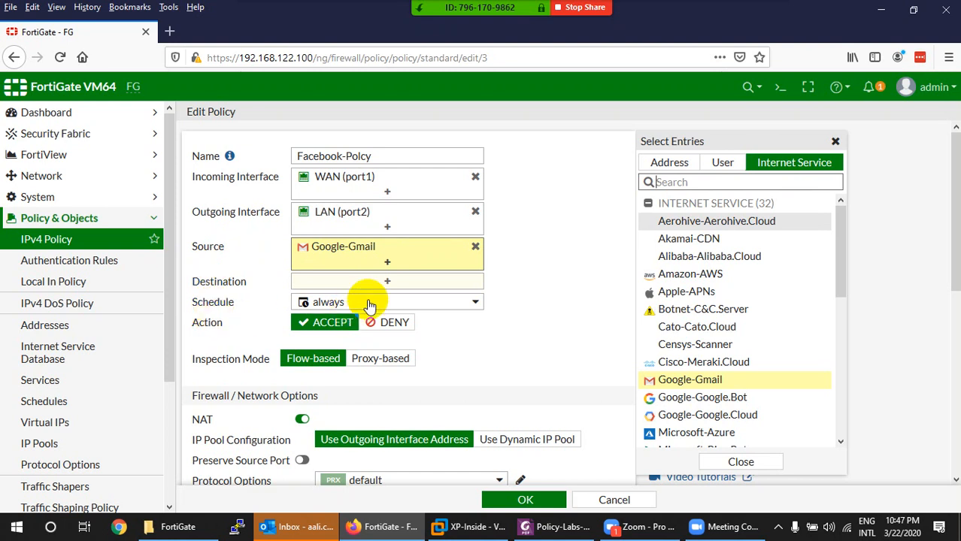
mouse_move(368, 307)
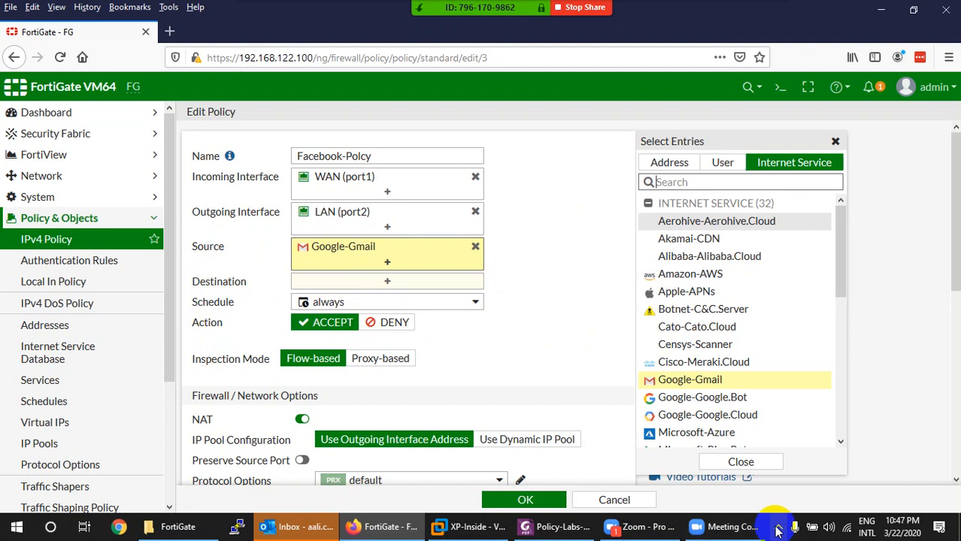